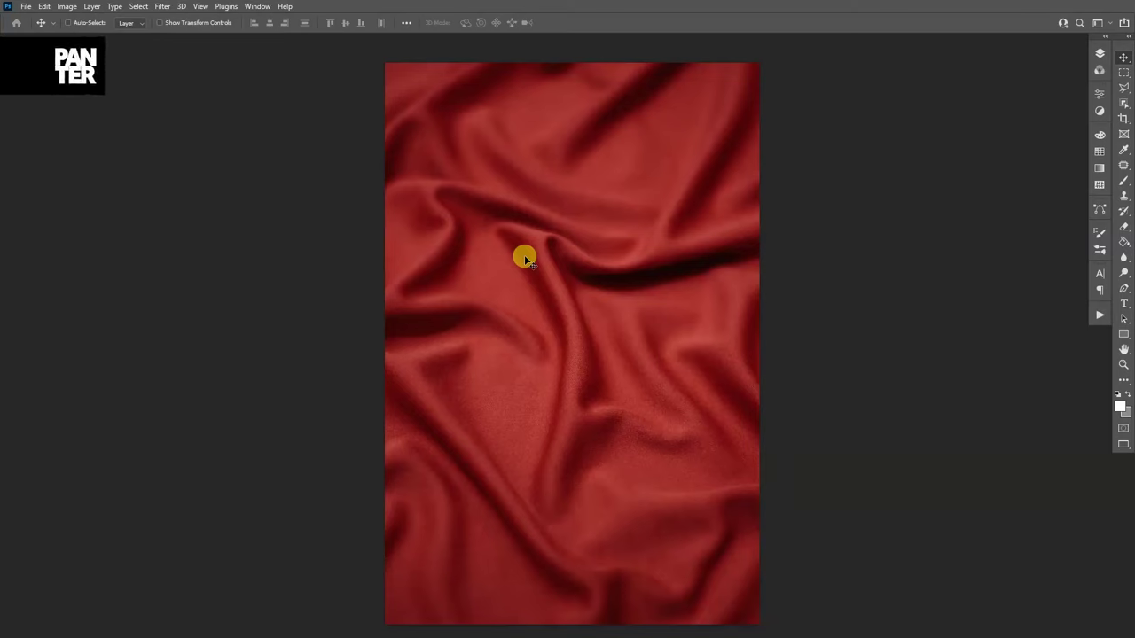
Crop the tall fabric photo to a small landscape frame around its central fold
scroll(525, 259, up, 2)
scroll(390, 136, up, 2)
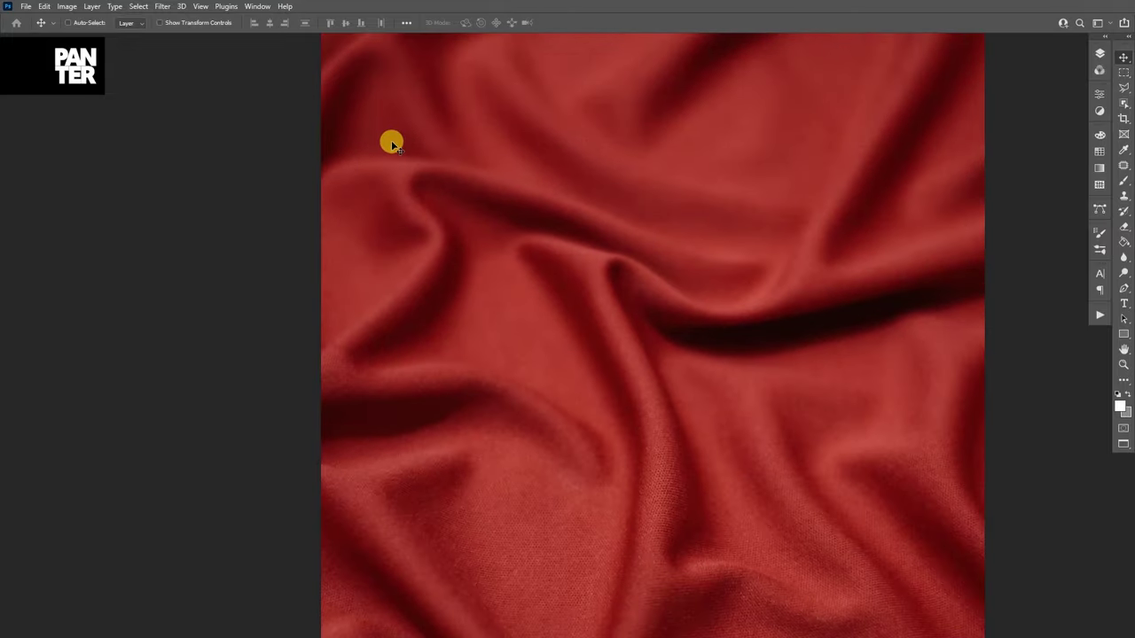
scroll(431, 157, down, 1)
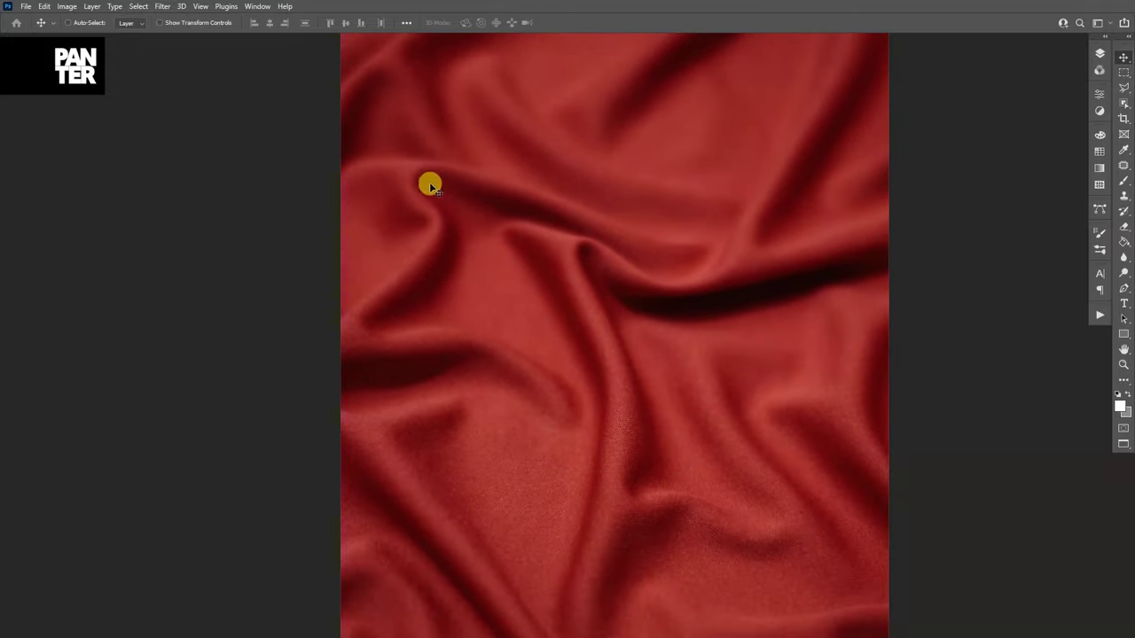
click(1124, 120)
drag(552, 33, 552, 130)
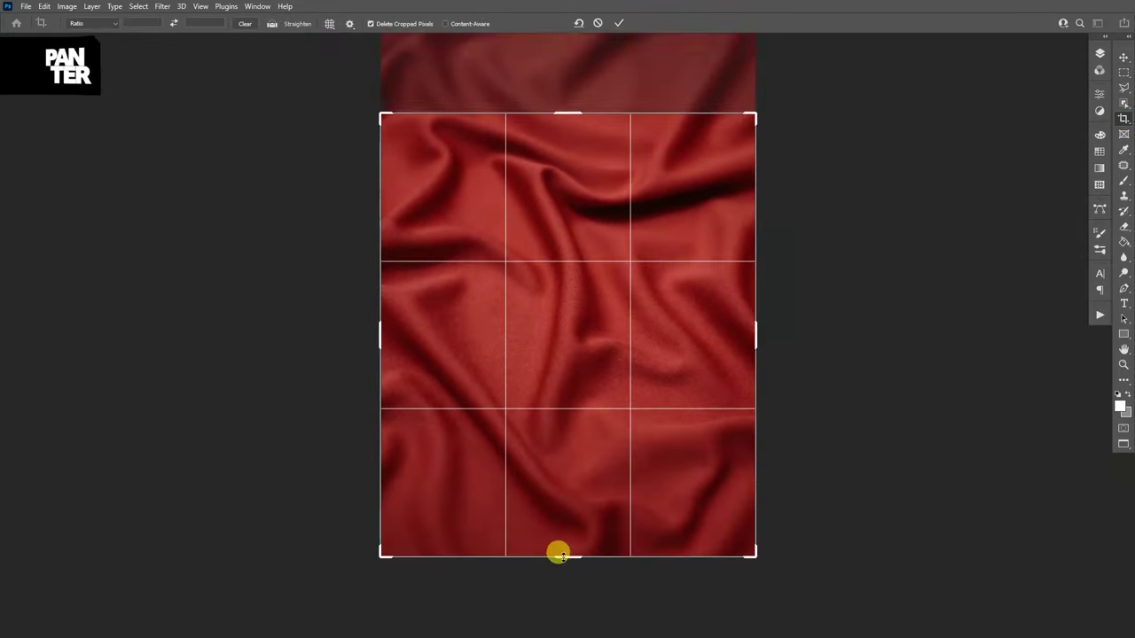
drag(558, 553, 570, 390)
drag(857, 284, 695, 293)
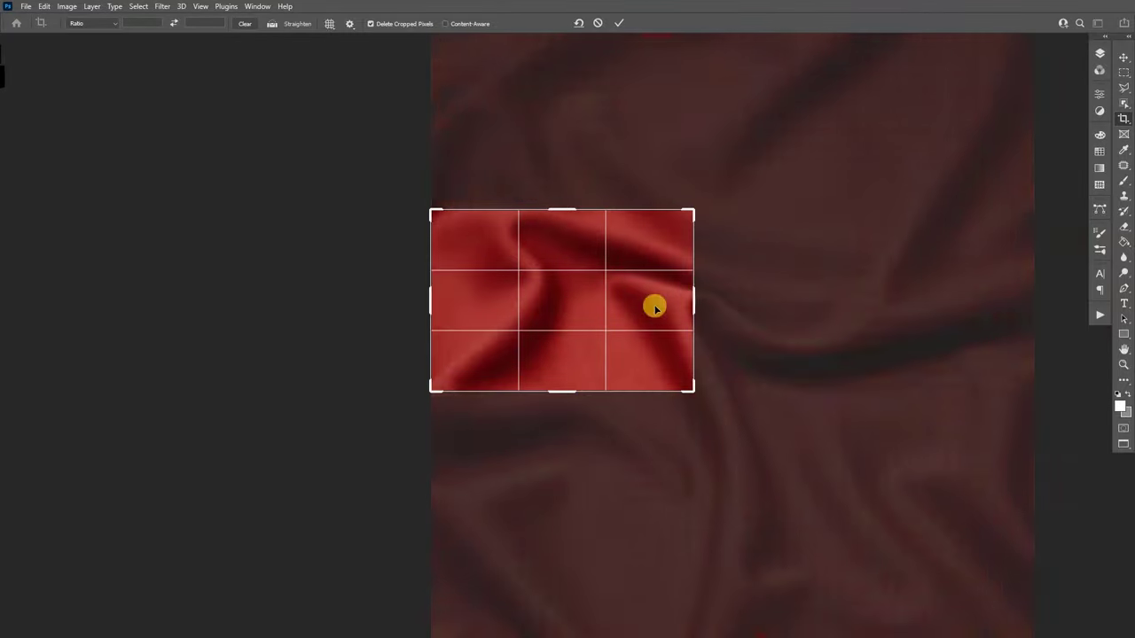
key(Return)
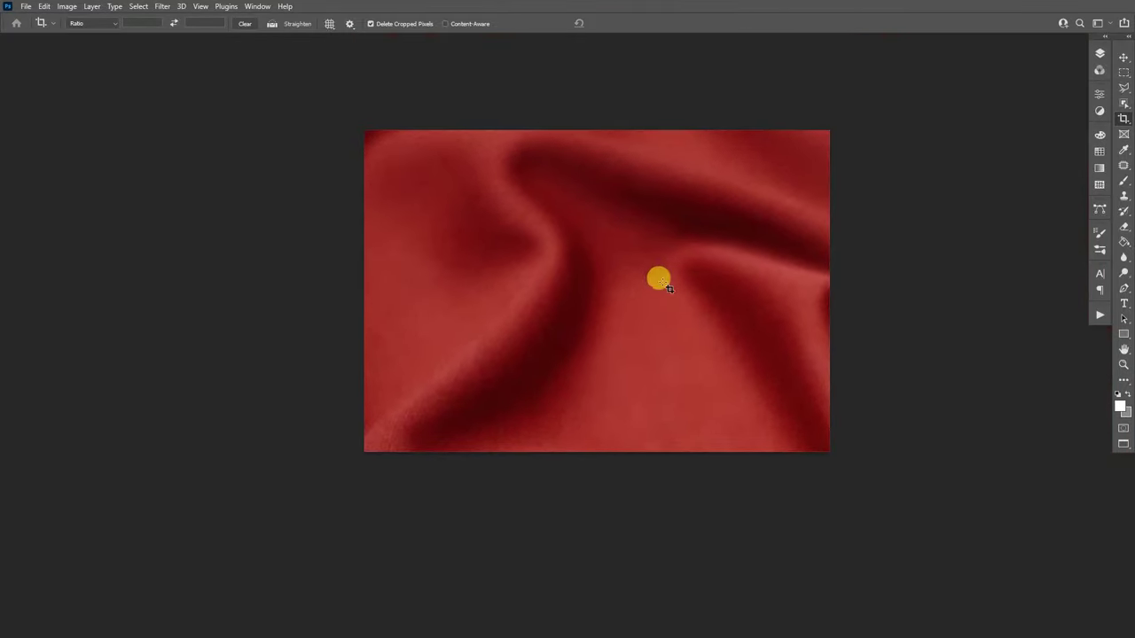
key(v)
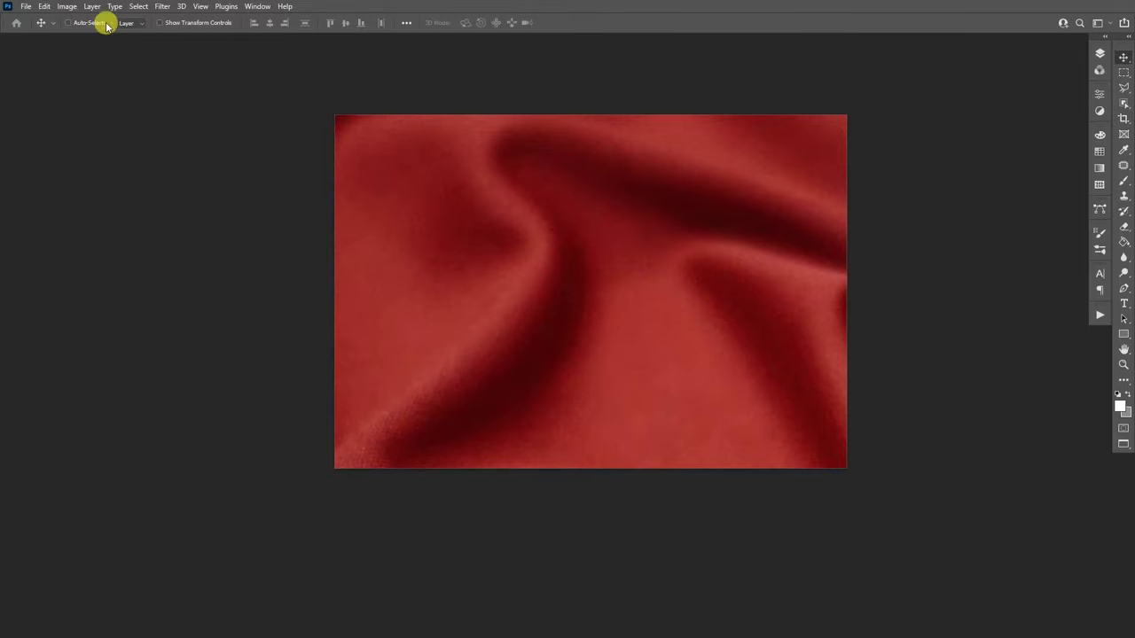
Resize the cropped image to 2500 px wide (2500 × 1728) with proportions linked
click(68, 7)
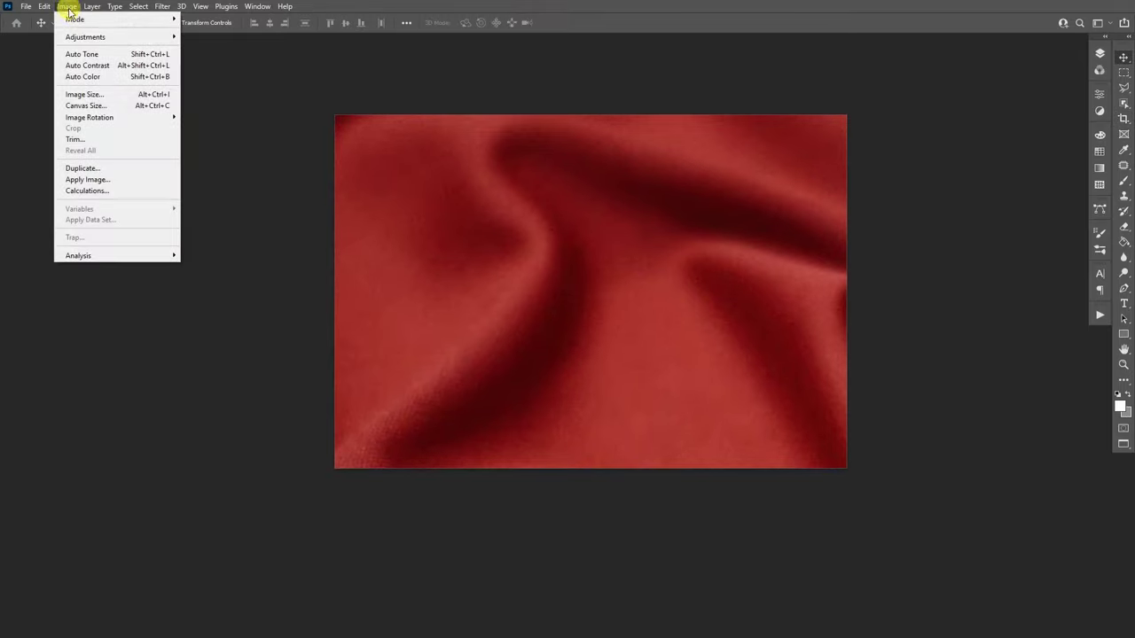
click(97, 94)
text(2500)
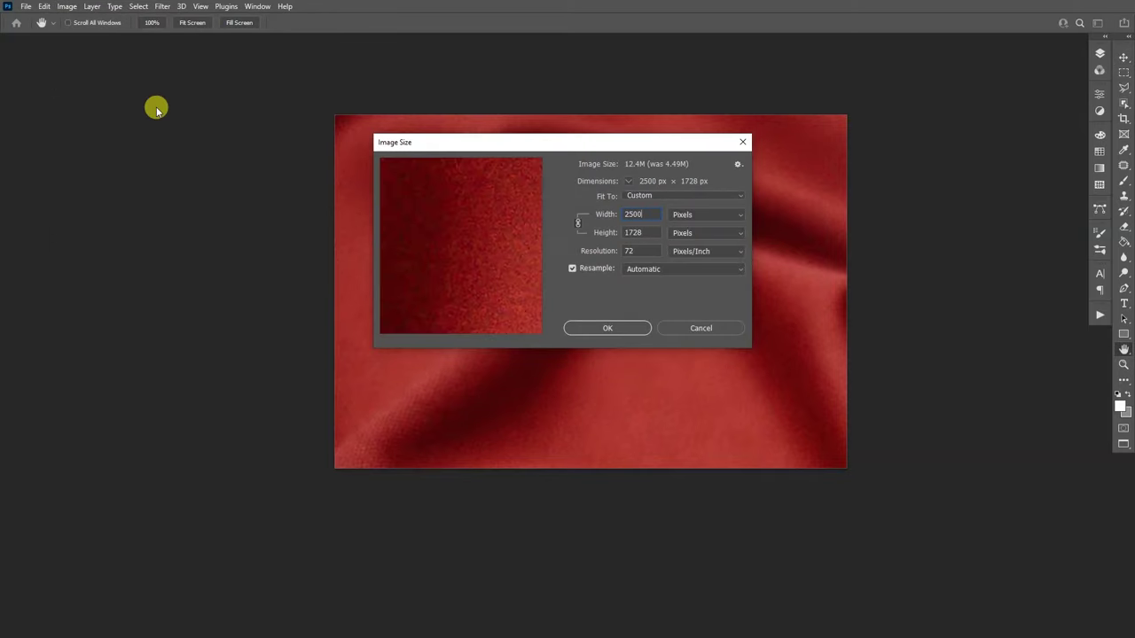
click(605, 327)
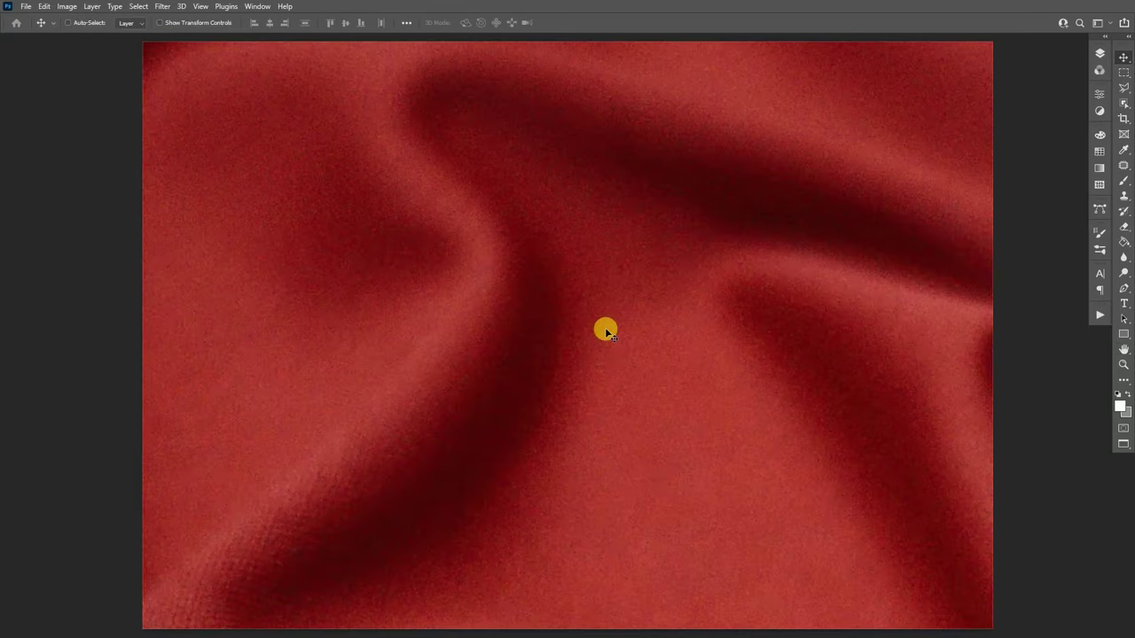
scroll(604, 327, down, 1)
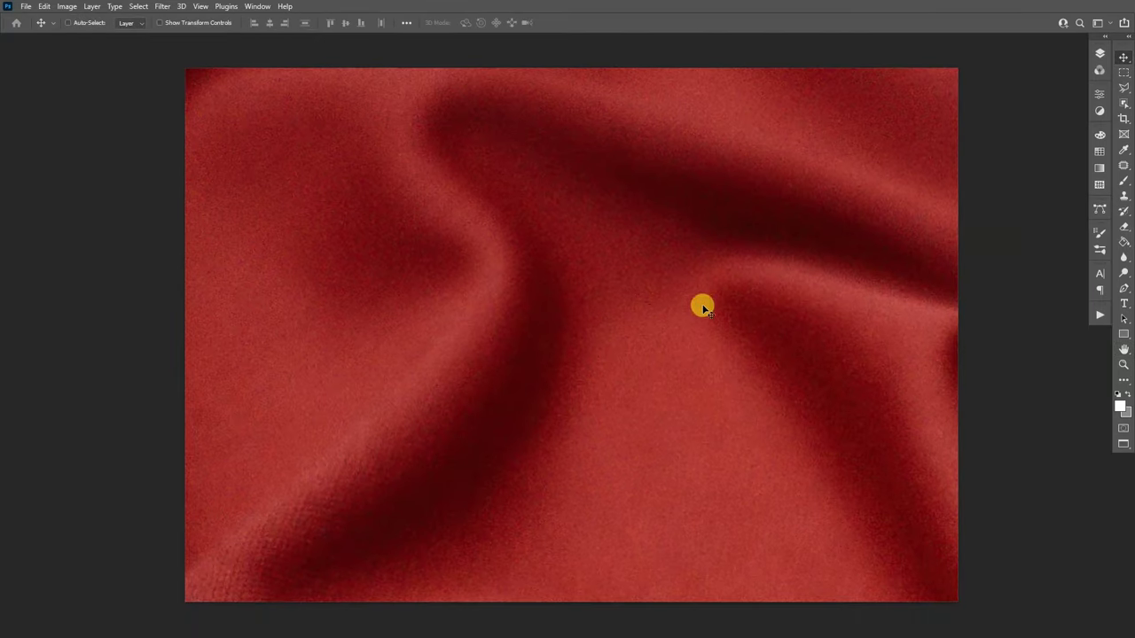
click(1100, 54)
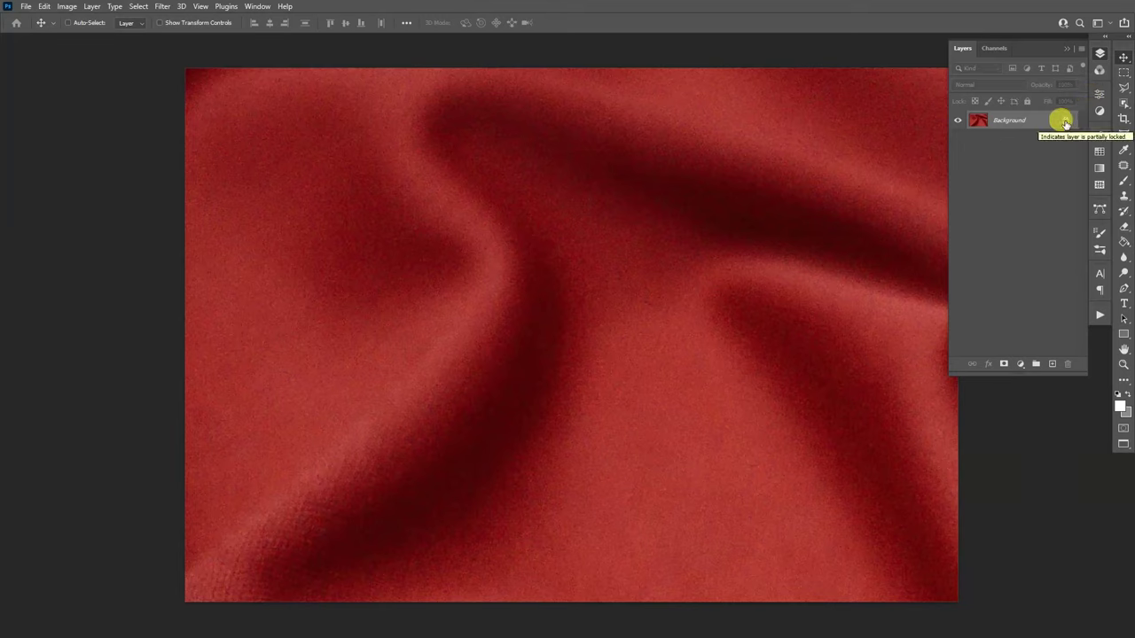
Convert the Background fabric layer to a smart object
right_click(1025, 118)
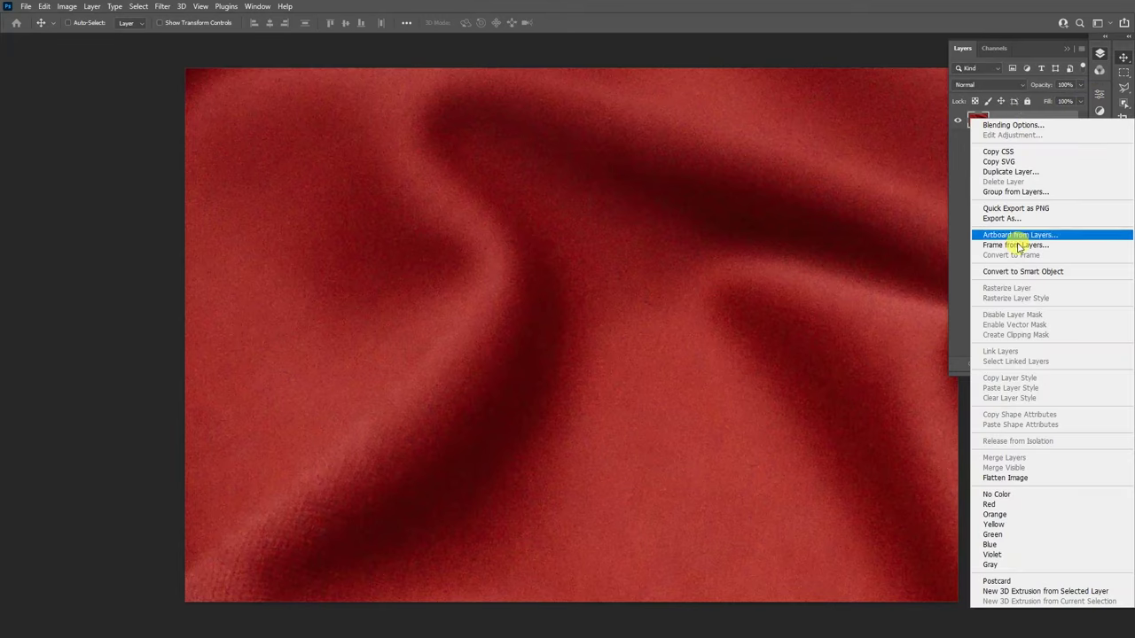
click(1024, 272)
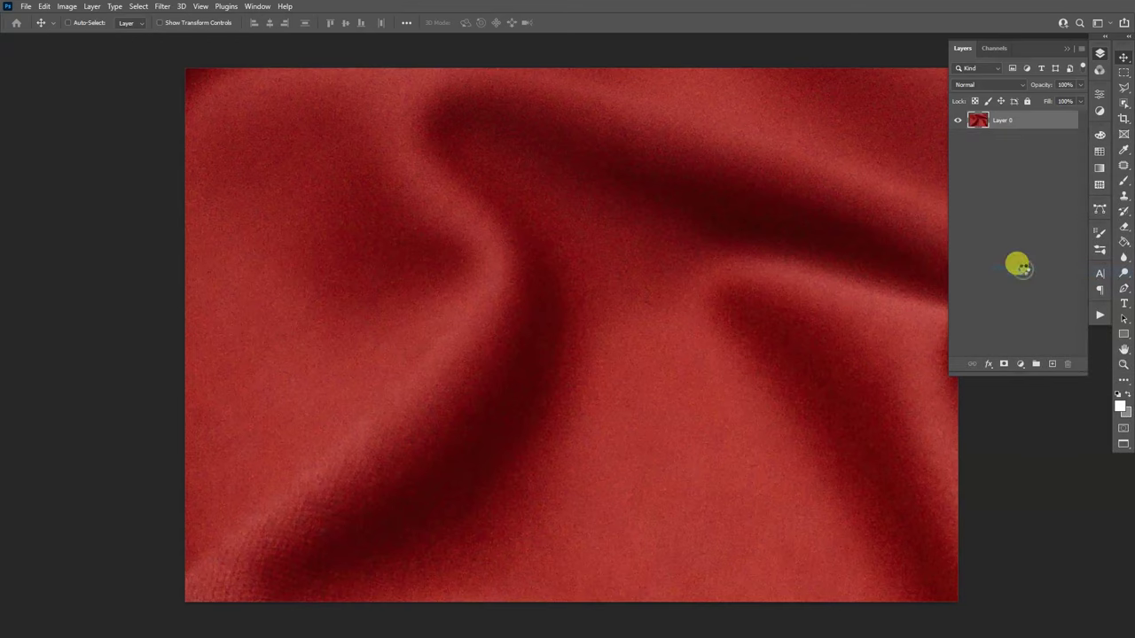
click(1067, 48)
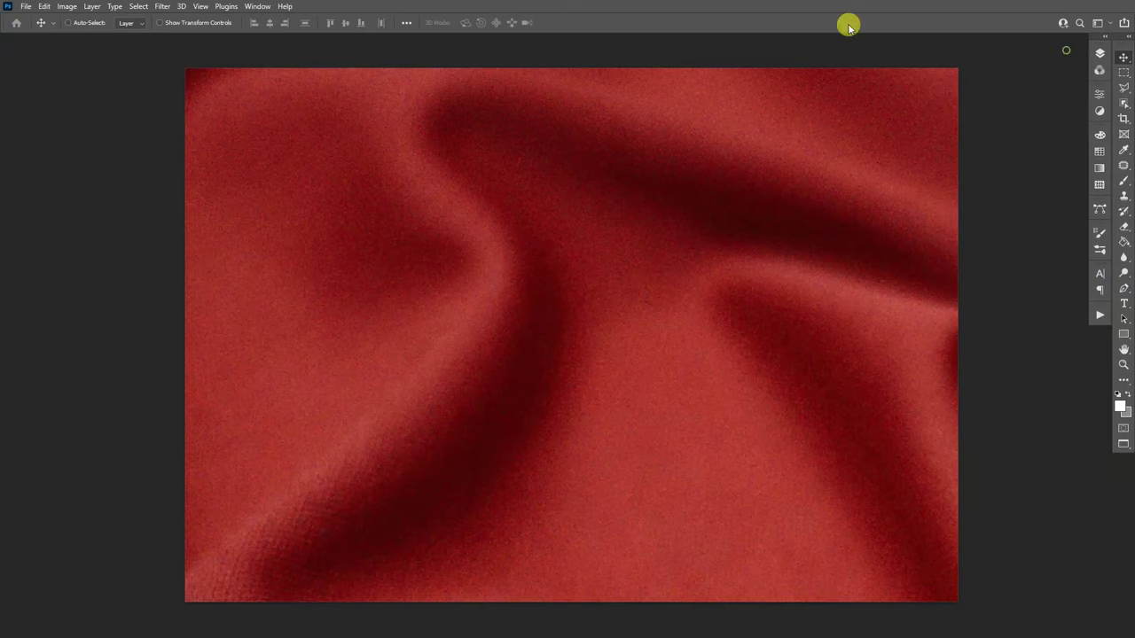
Apply a 12.5-pixel Gaussian Blur to the fabric layer
click(162, 8)
mouse_move(276, 159)
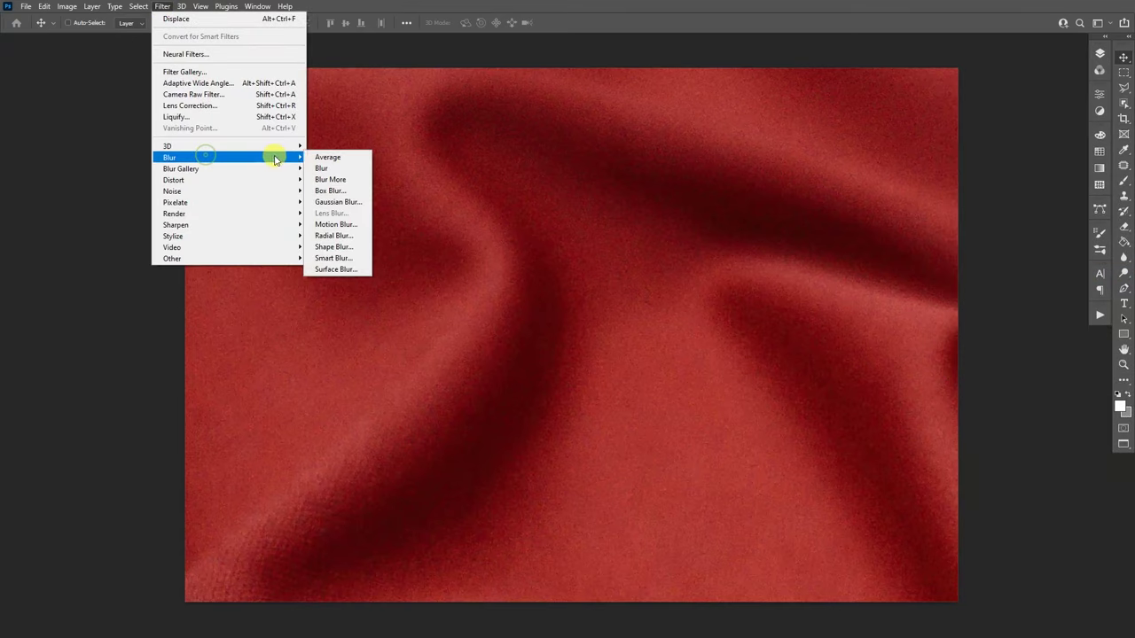
click(346, 202)
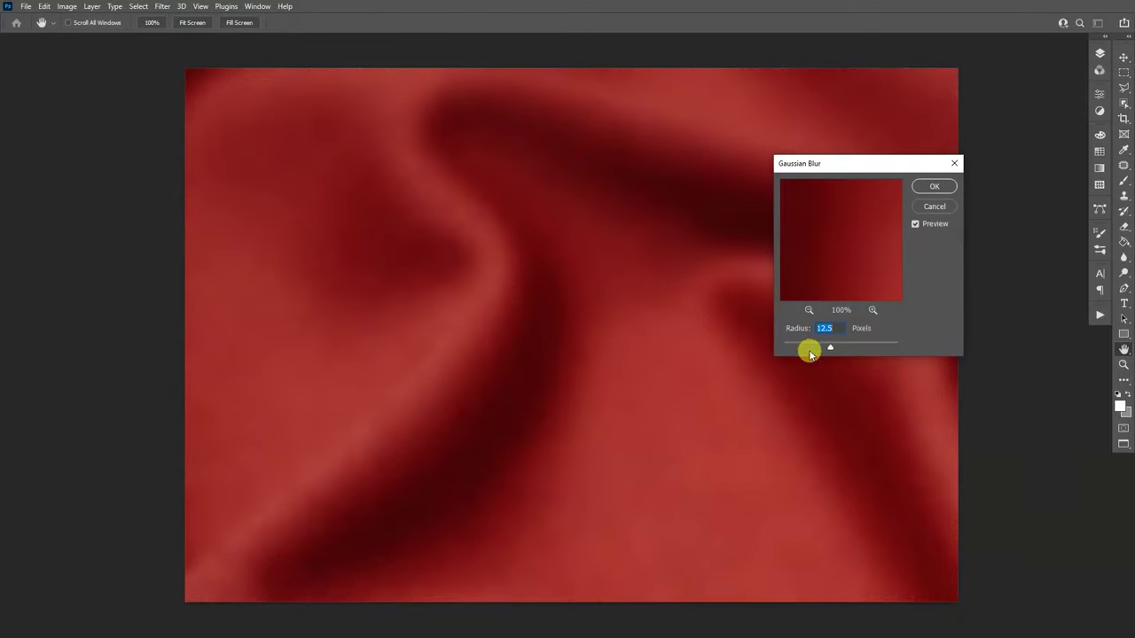
click(930, 189)
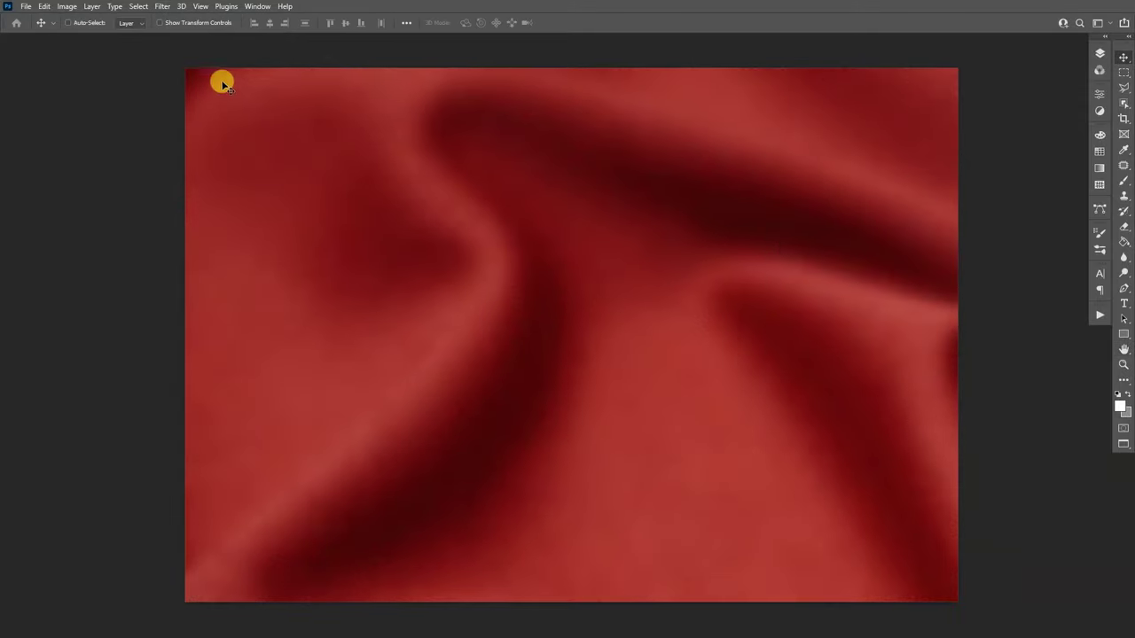
Apply the Filter Gallery's Grain texture with Intensity 74 and Contrast 35
click(163, 7)
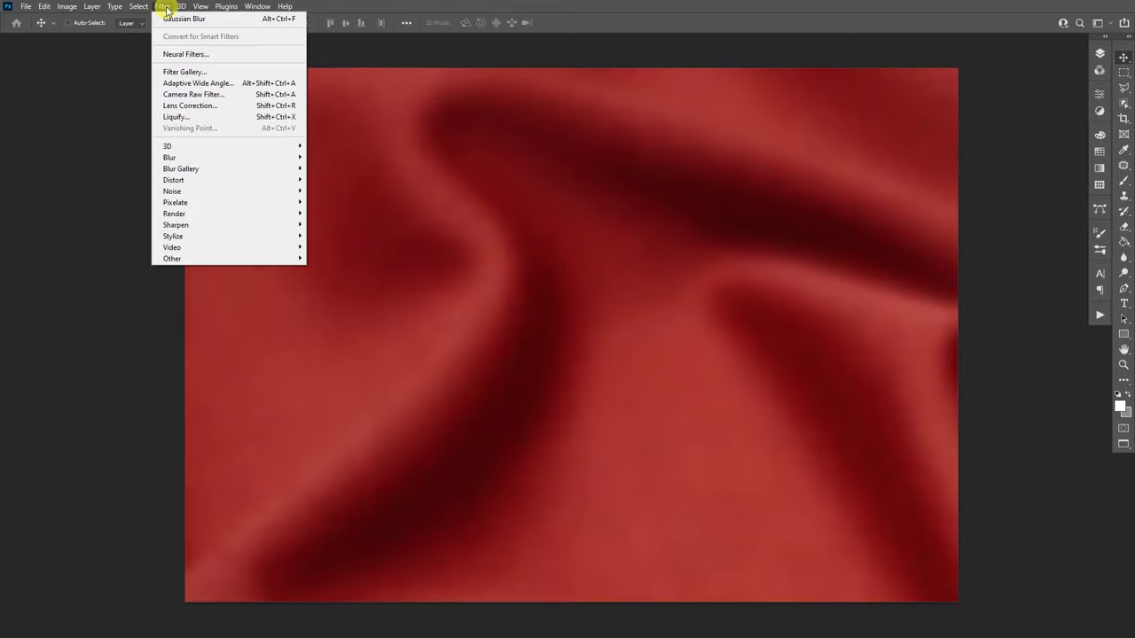
click(190, 73)
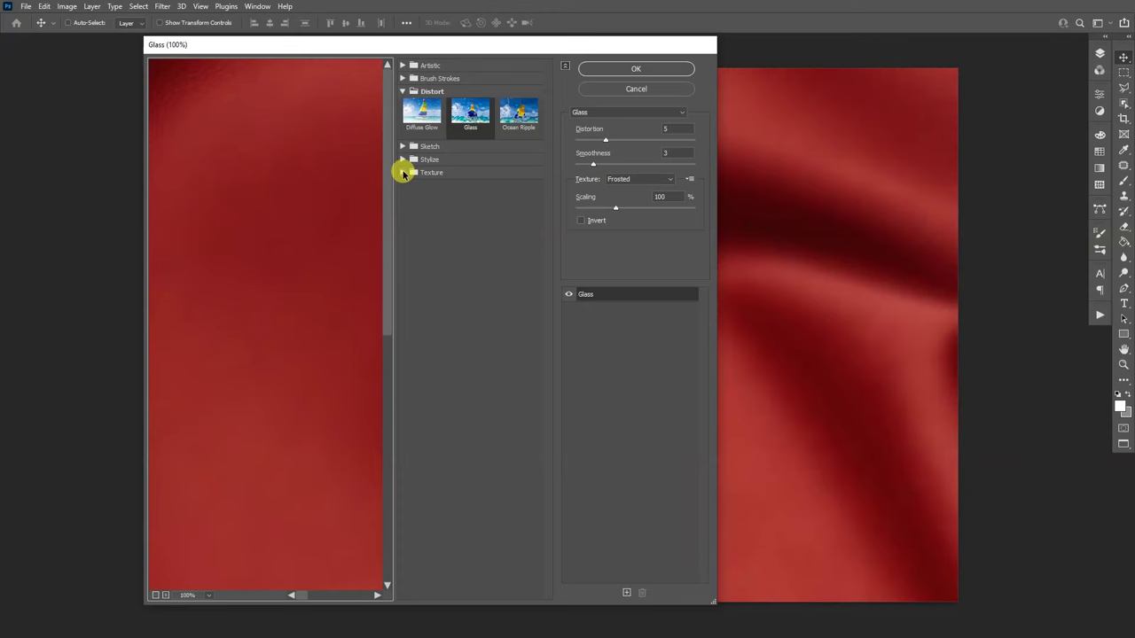
click(402, 173)
click(473, 194)
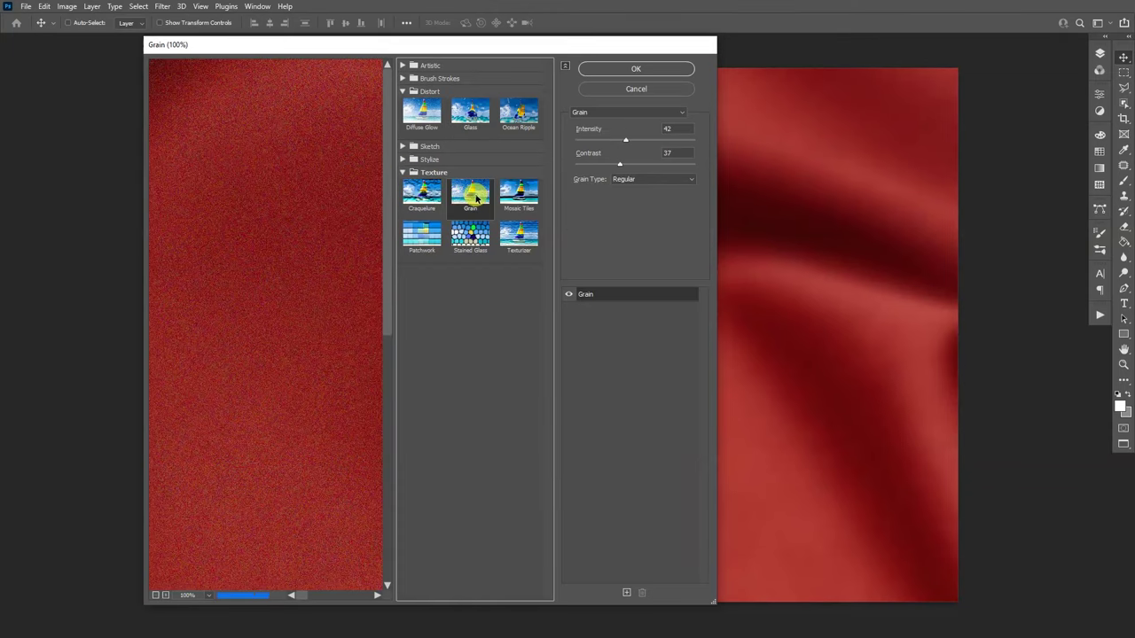
drag(625, 140, 664, 142)
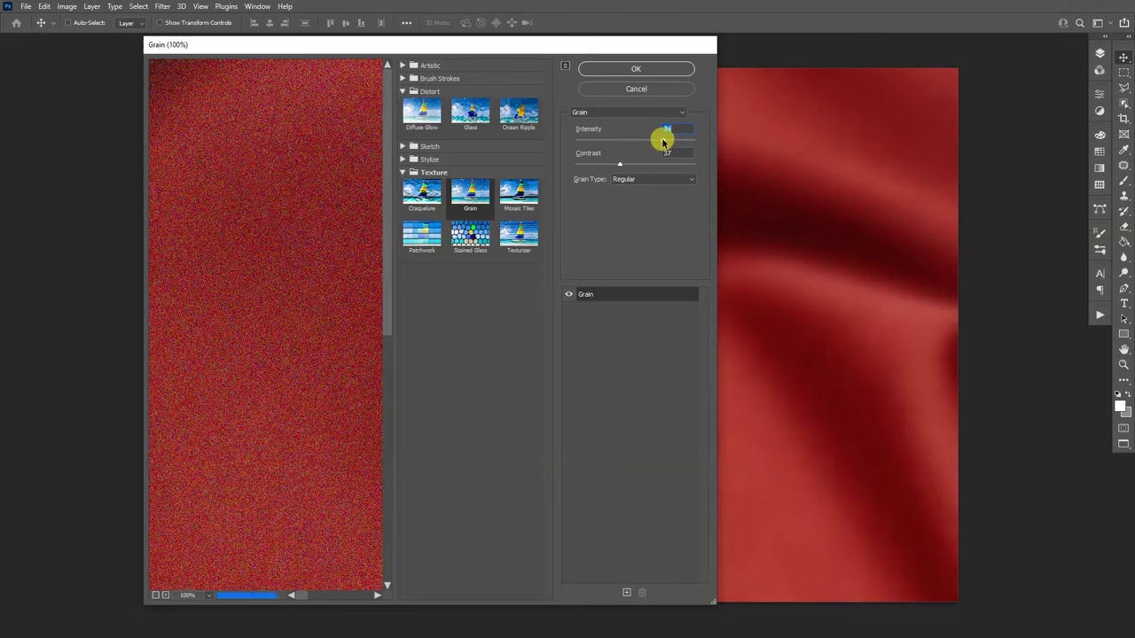
drag(619, 167, 618, 167)
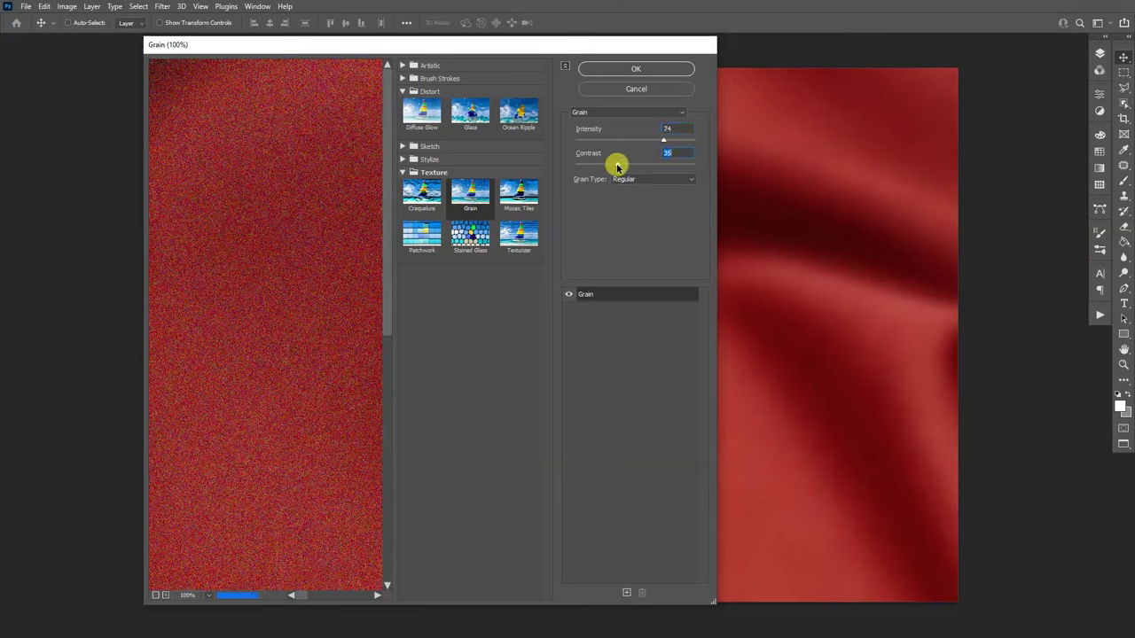
click(156, 595)
click(155, 595)
click(155, 595)
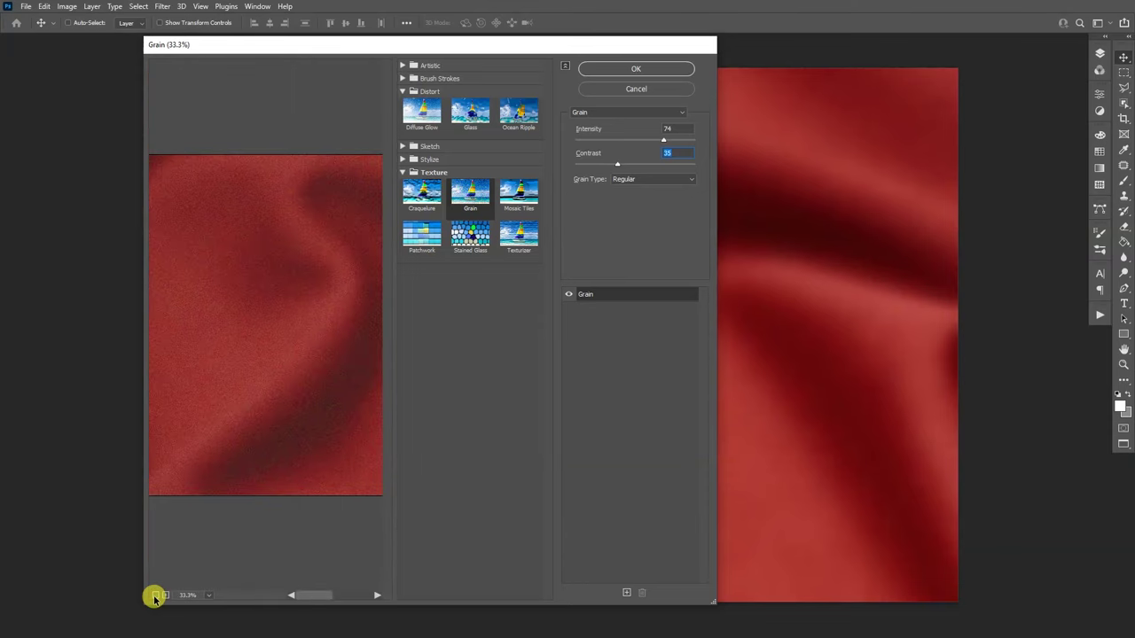
click(629, 70)
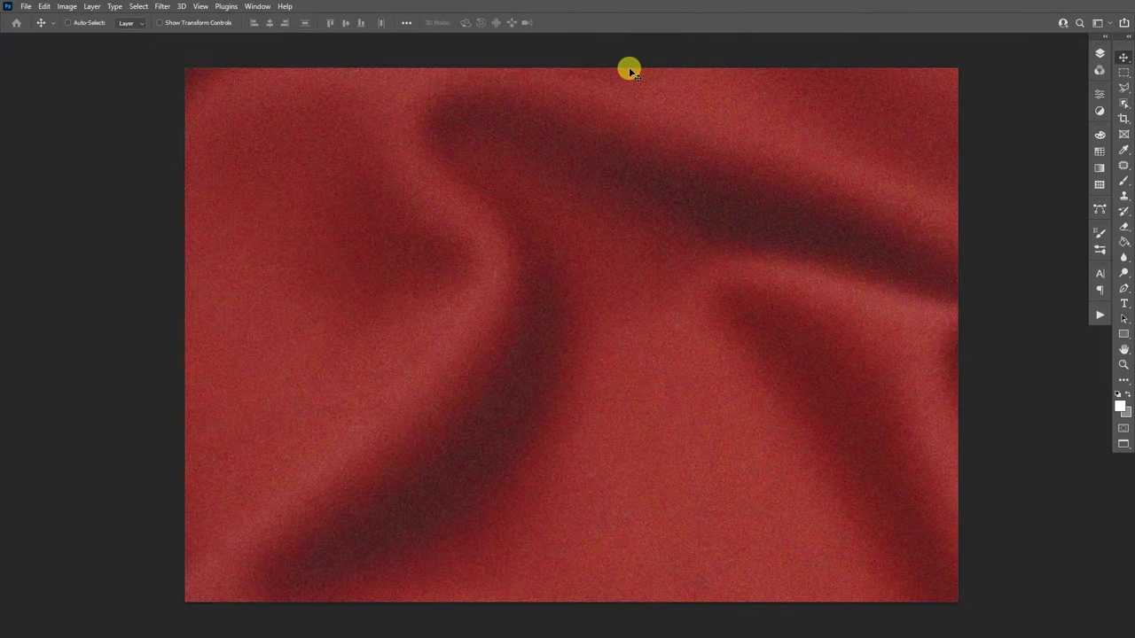
scroll(578, 266, up, 2)
Add a Black & White adjustment layer to make the fabric greyscale
scroll(577, 266, down, 3)
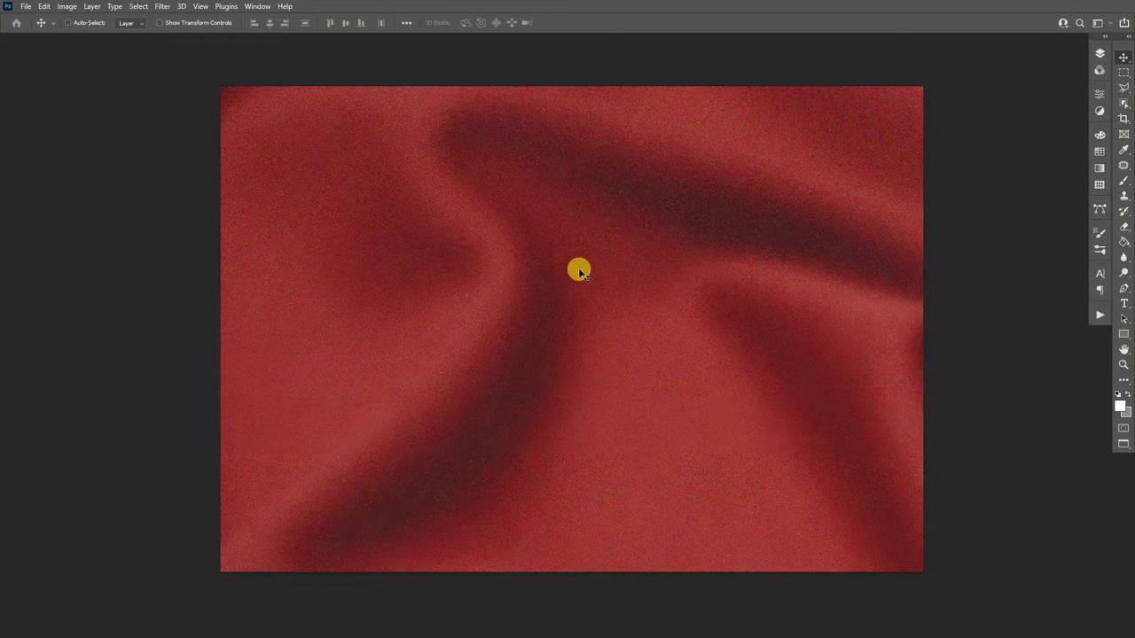
scroll(784, 233, down, 1)
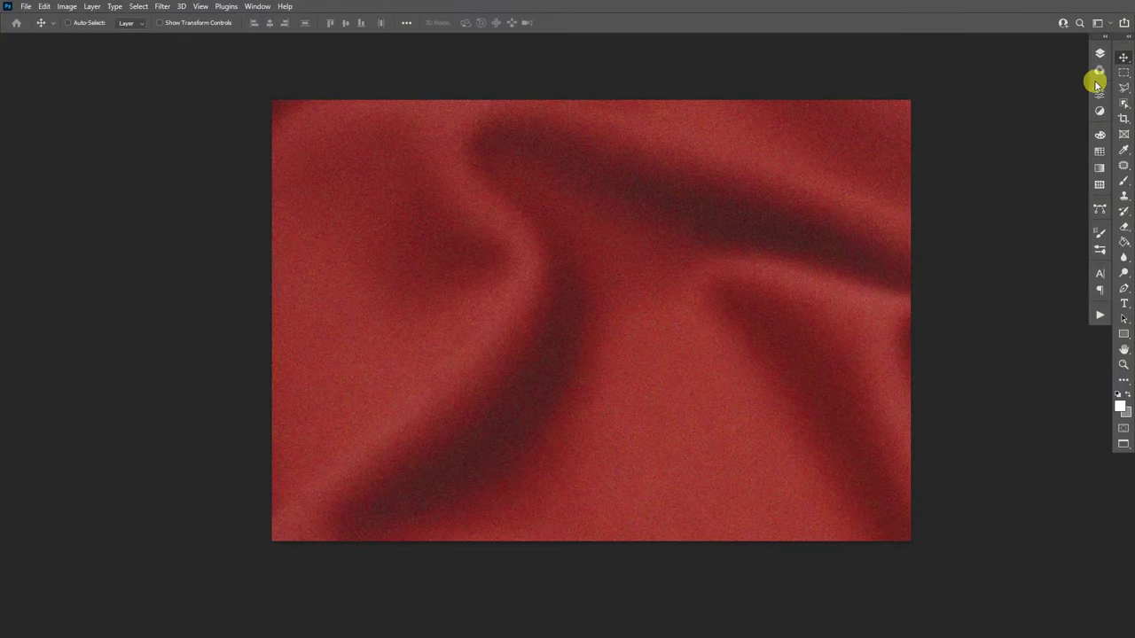
click(1099, 110)
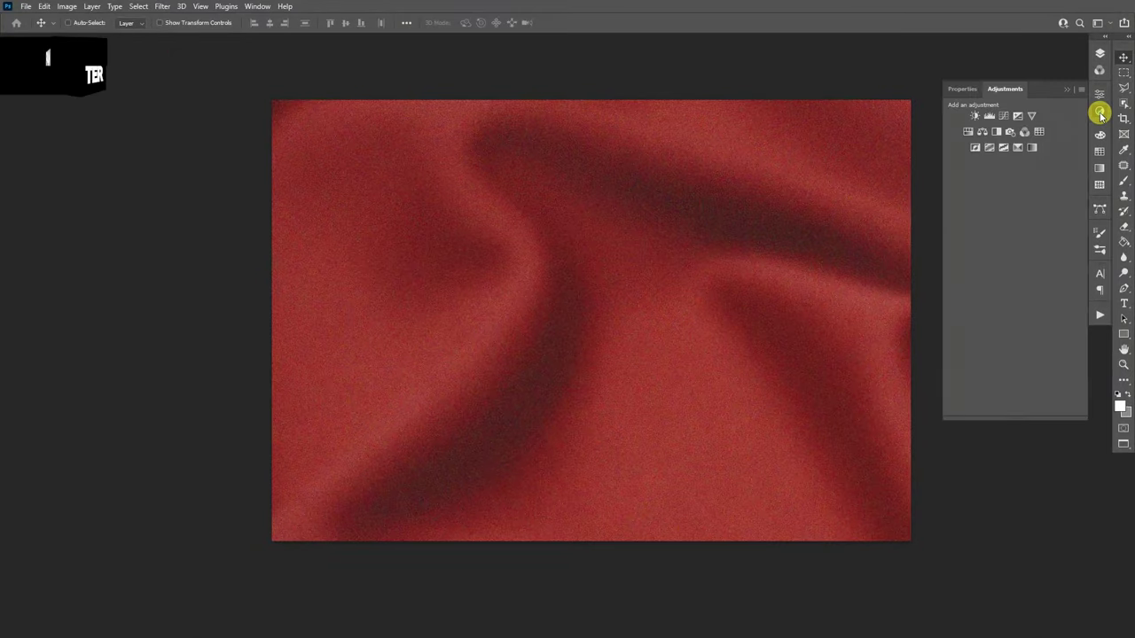
click(998, 133)
scroll(756, 221, up, 1)
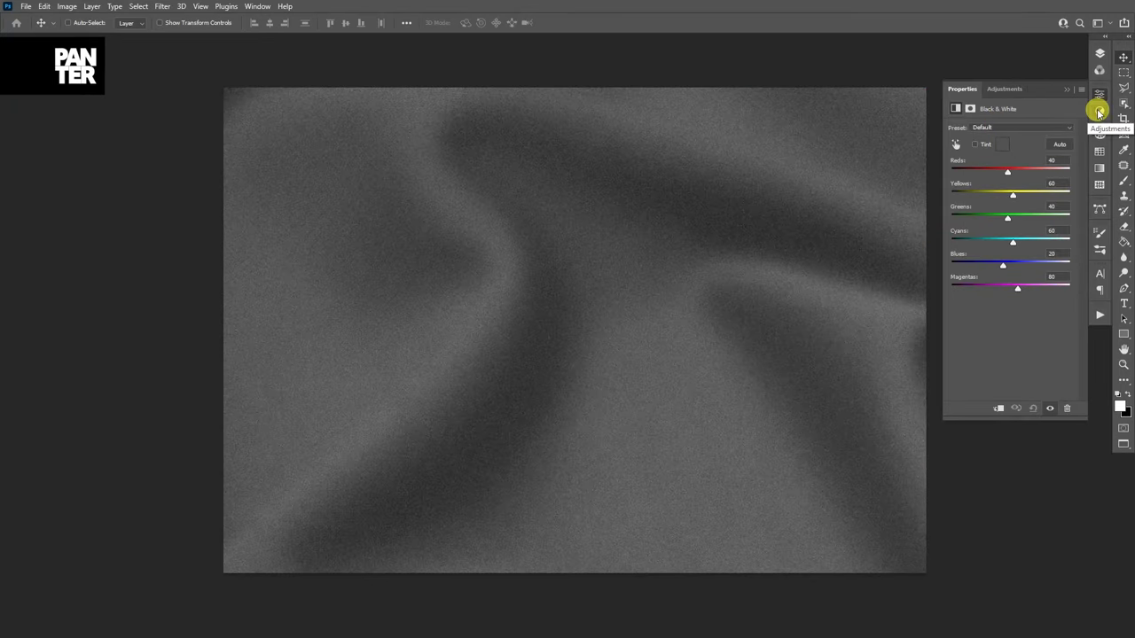
Add a Curves adjustment shaped into an S-curve to boost contrast
click(1099, 112)
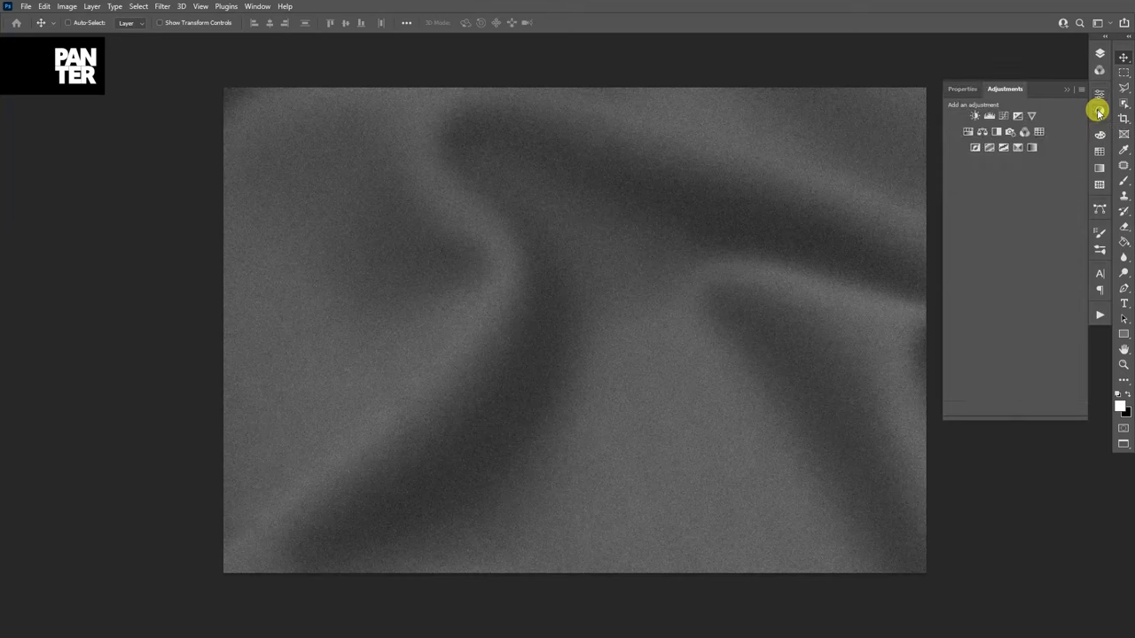
click(1002, 116)
scroll(752, 210, down, 1)
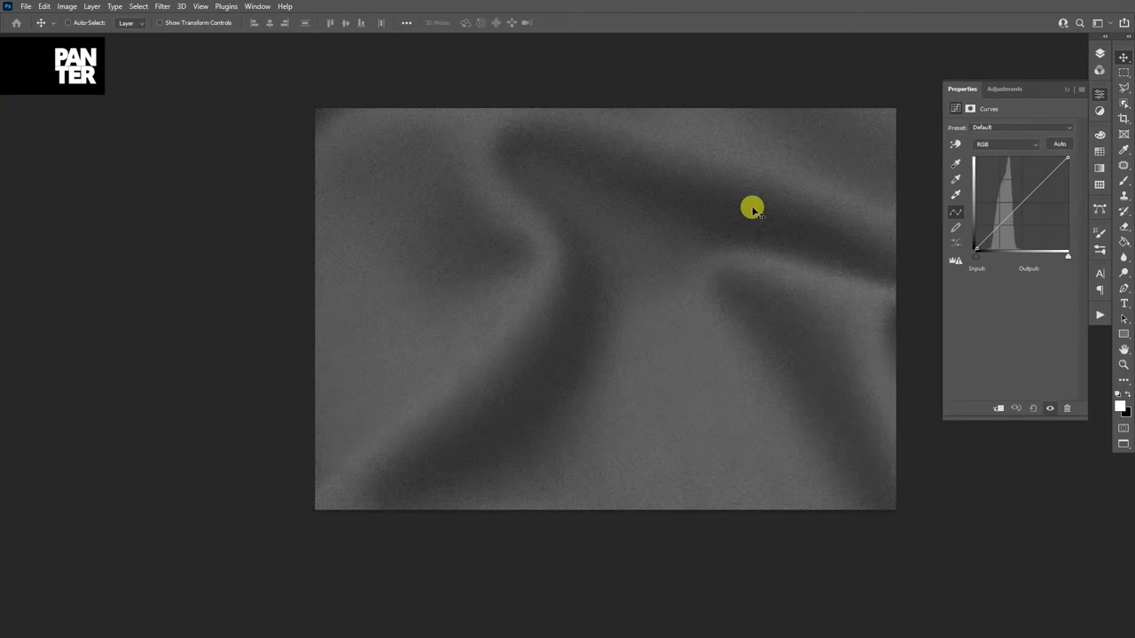
scroll(752, 209, up, 1)
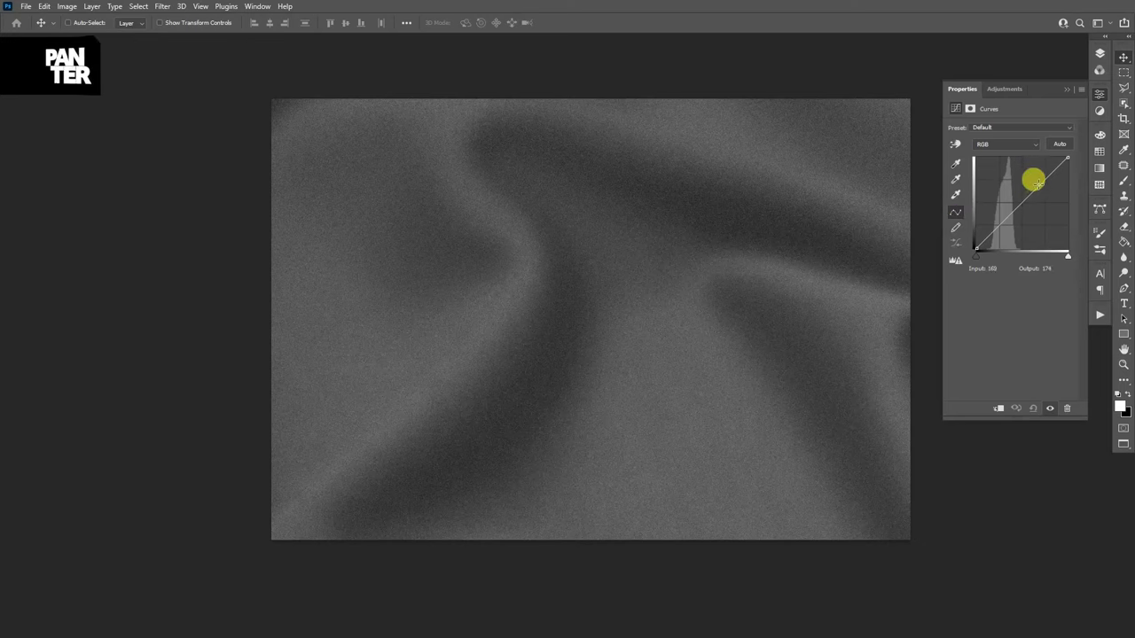
click(1037, 181)
mouse_move(1037, 181)
mouse_down()
mouse_move(1030, 175)
mouse_move(1003, 216)
mouse_move(1014, 165)
mouse_move(1023, 171)
mouse_up()
key(h)
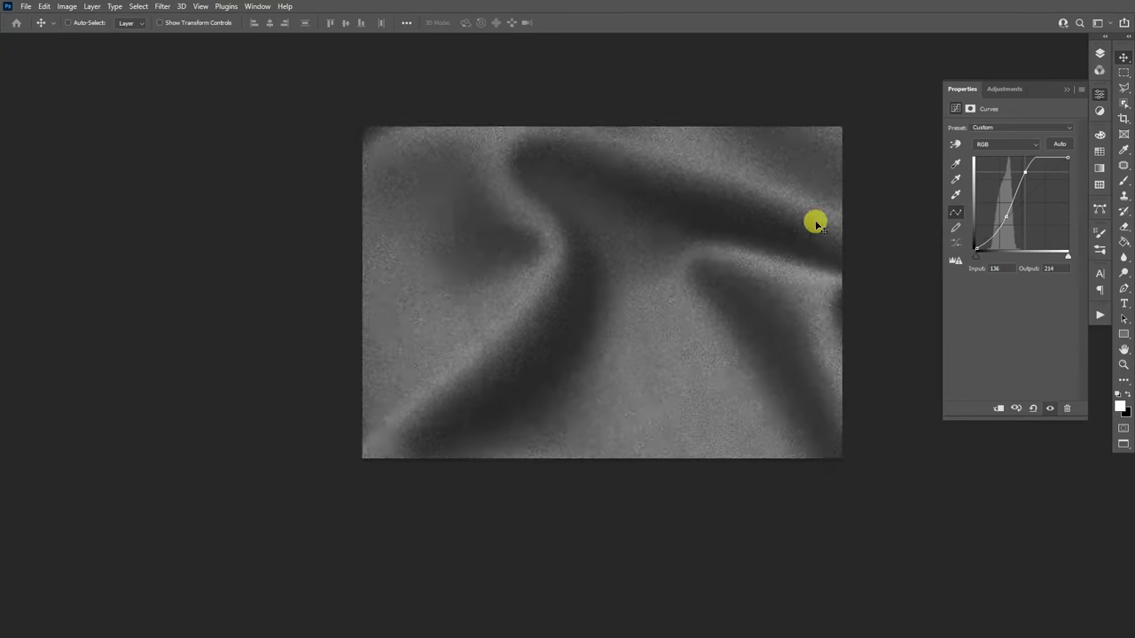
drag(813, 221, 775, 215)
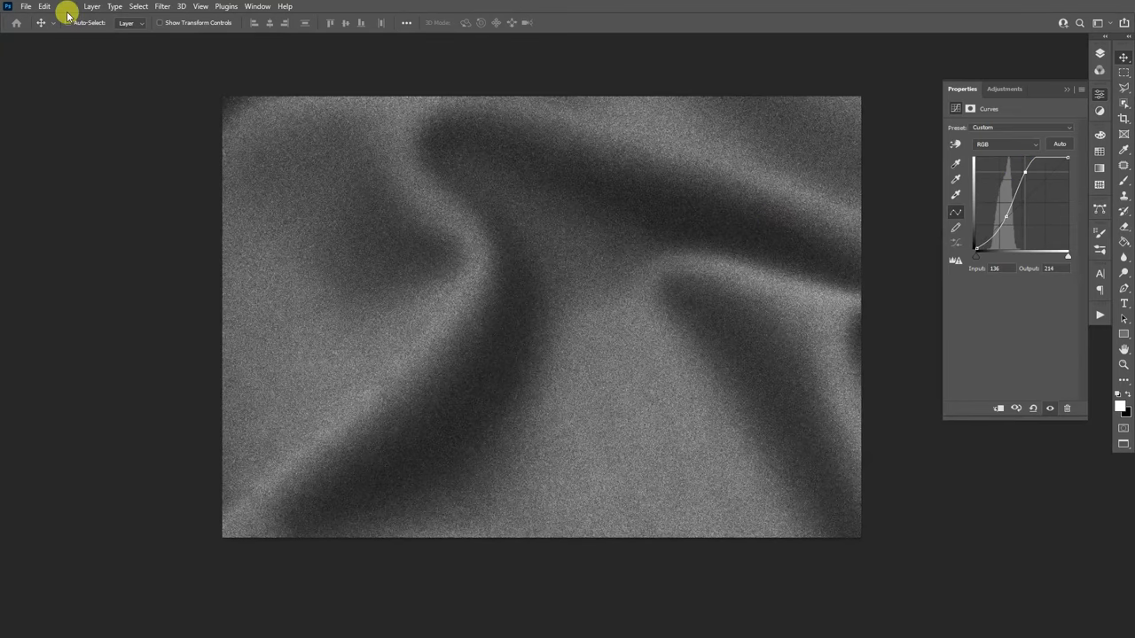
Save the document as '3' in Photoshop PSD format
click(27, 6)
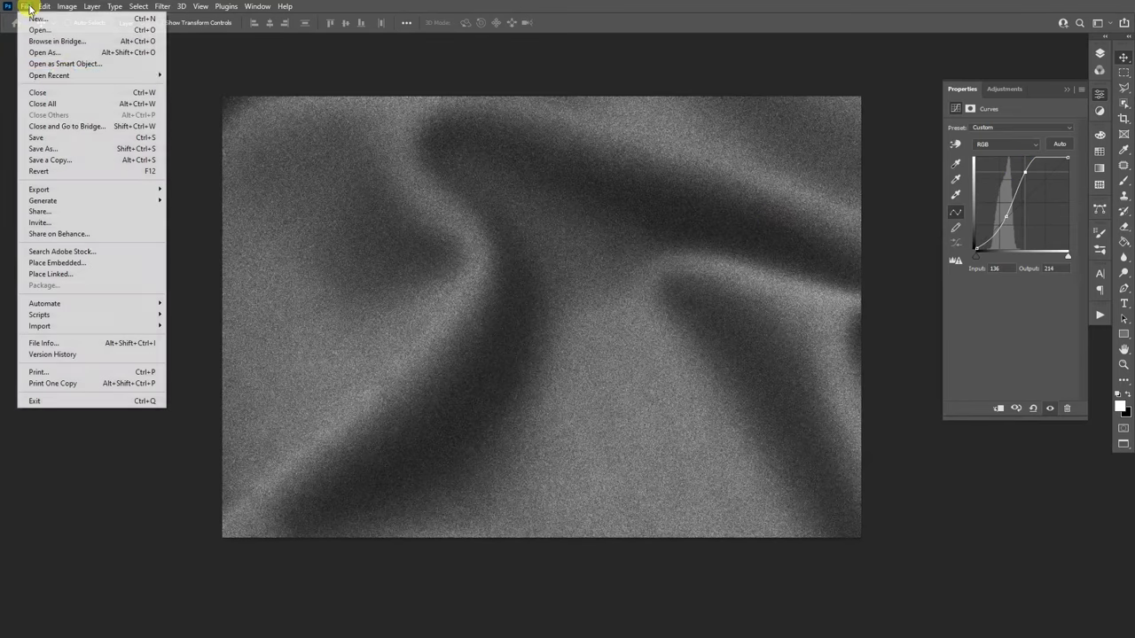
click(62, 149)
click(199, 391)
double_click(198, 391)
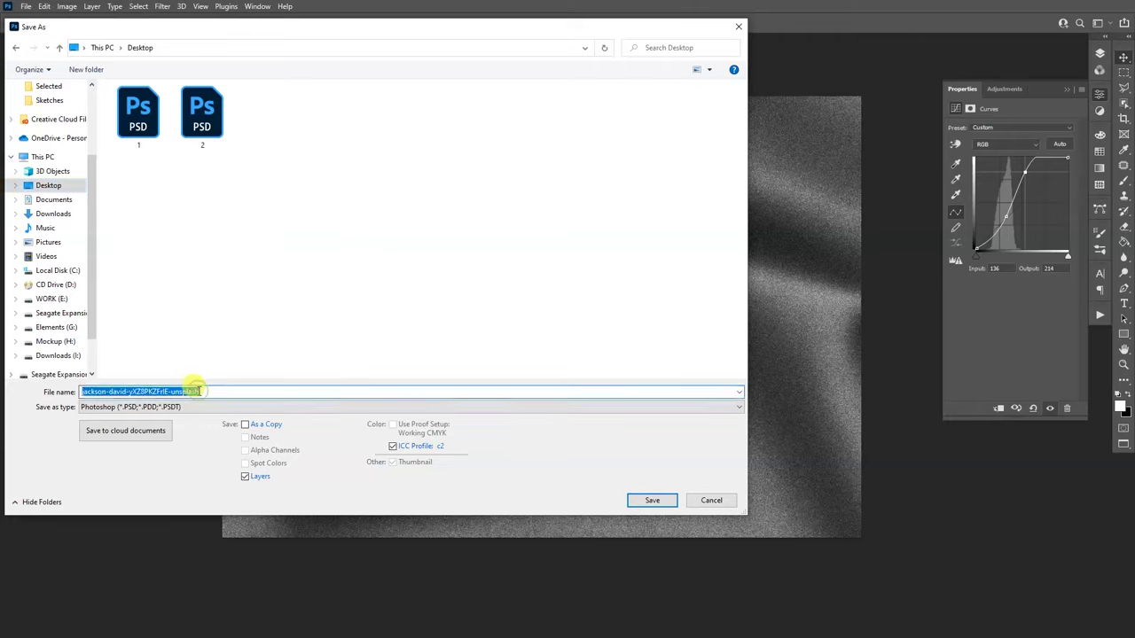
text(3)
click(197, 407)
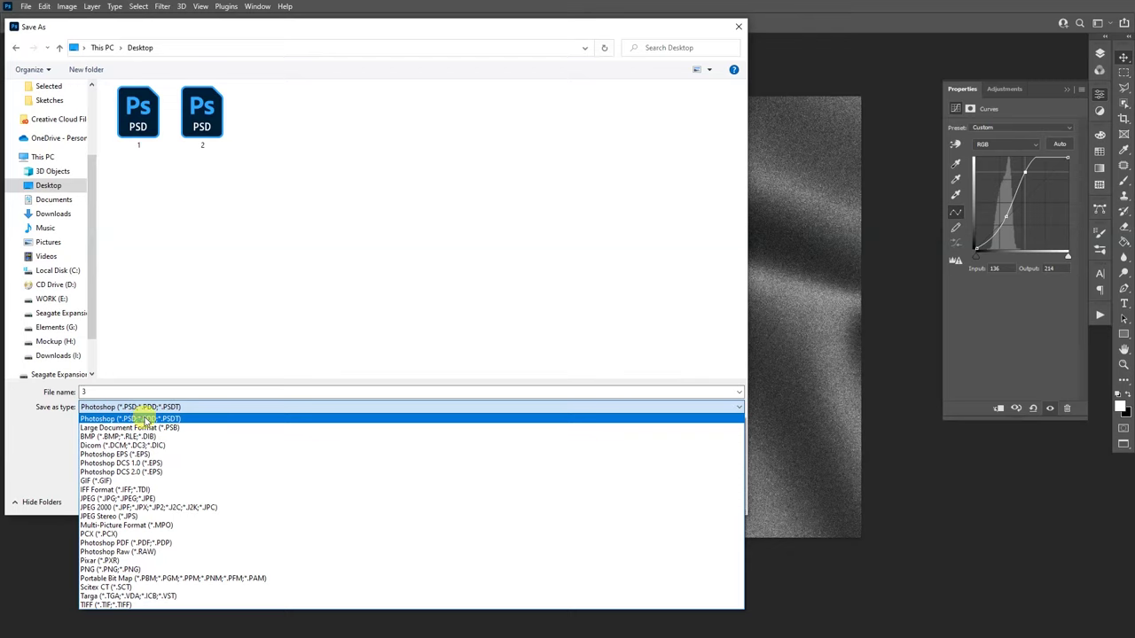
click(128, 419)
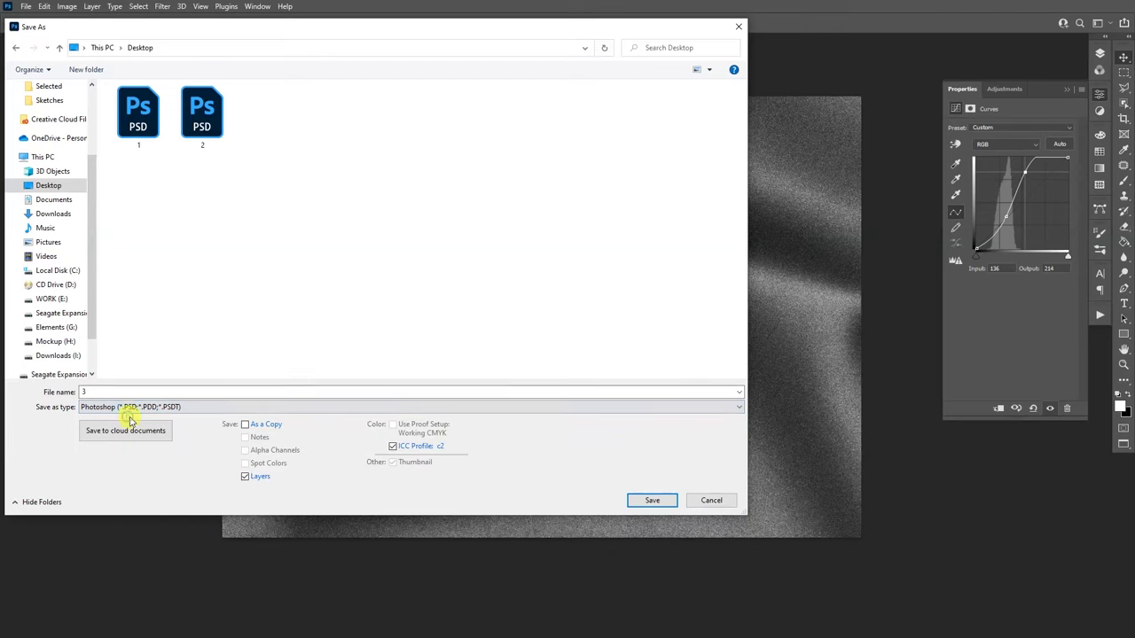
Confirm the save, then add a white Solid Color fill layer
click(650, 501)
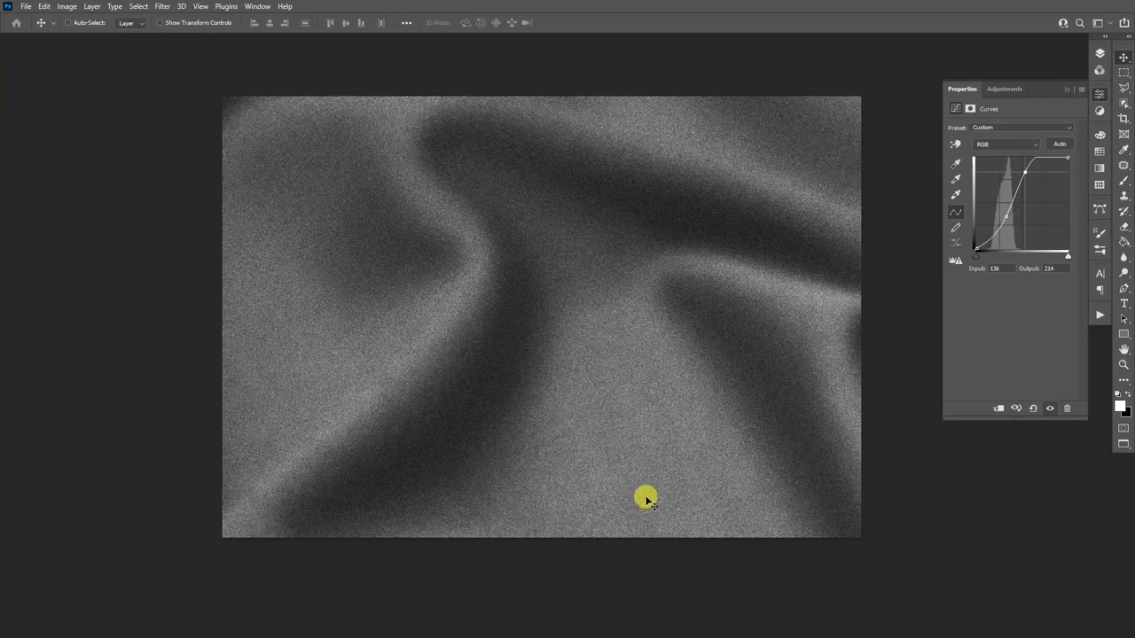
click(1065, 91)
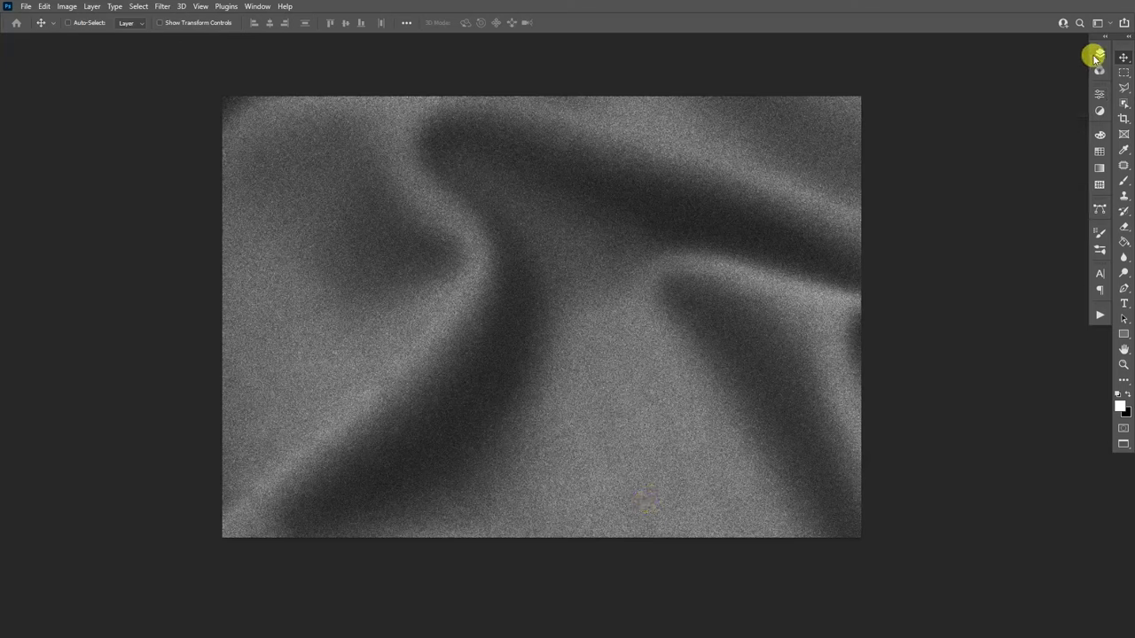
click(1098, 57)
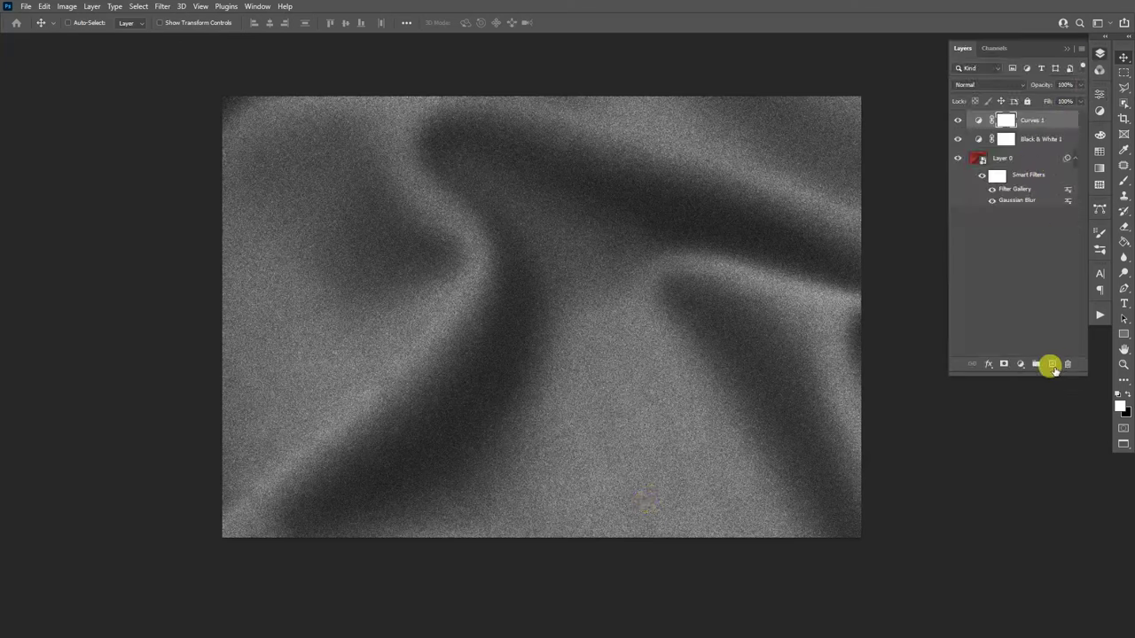
click(1020, 363)
click(1040, 380)
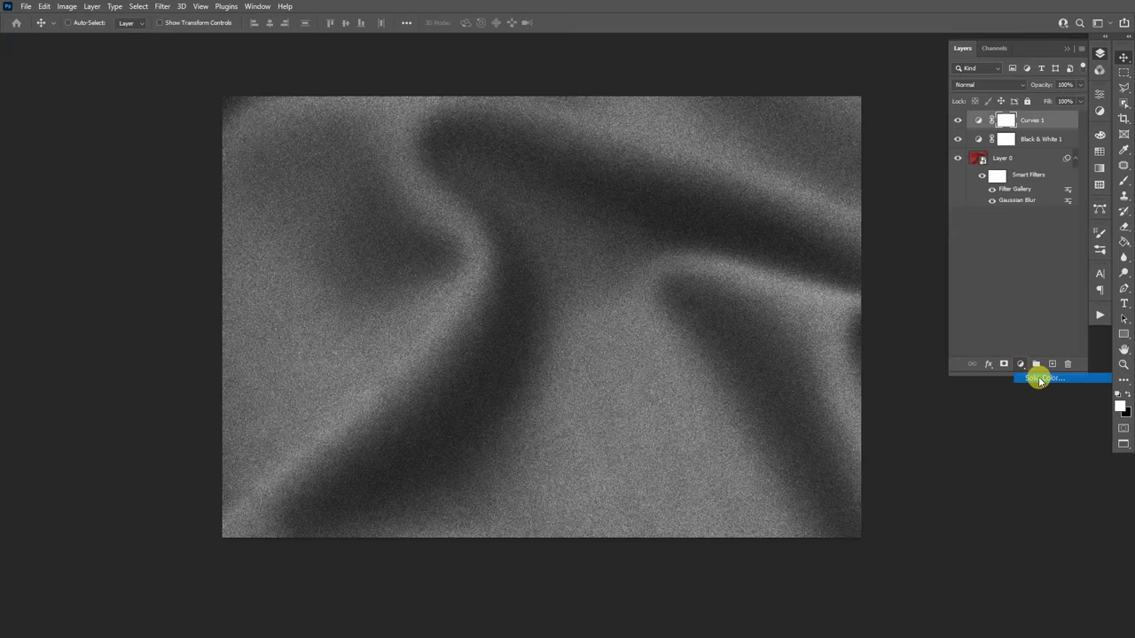
click(729, 386)
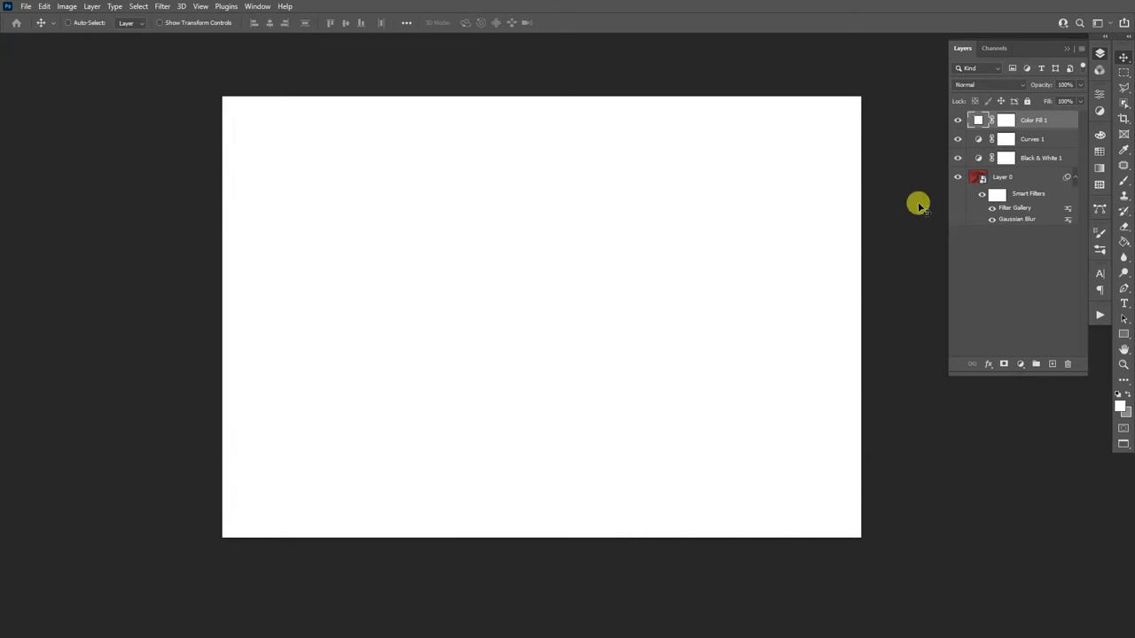
Delete the fabric layer and its adjustment layers, leaving only Color Fill 1
click(1038, 140)
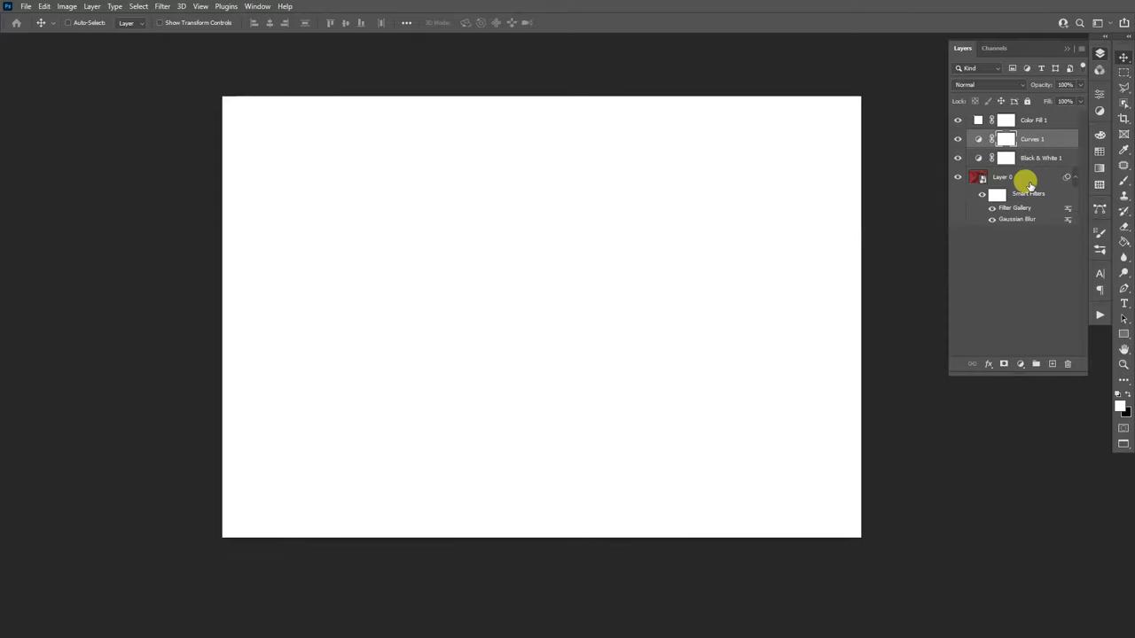
shift+click(1028, 182)
key(Delete)
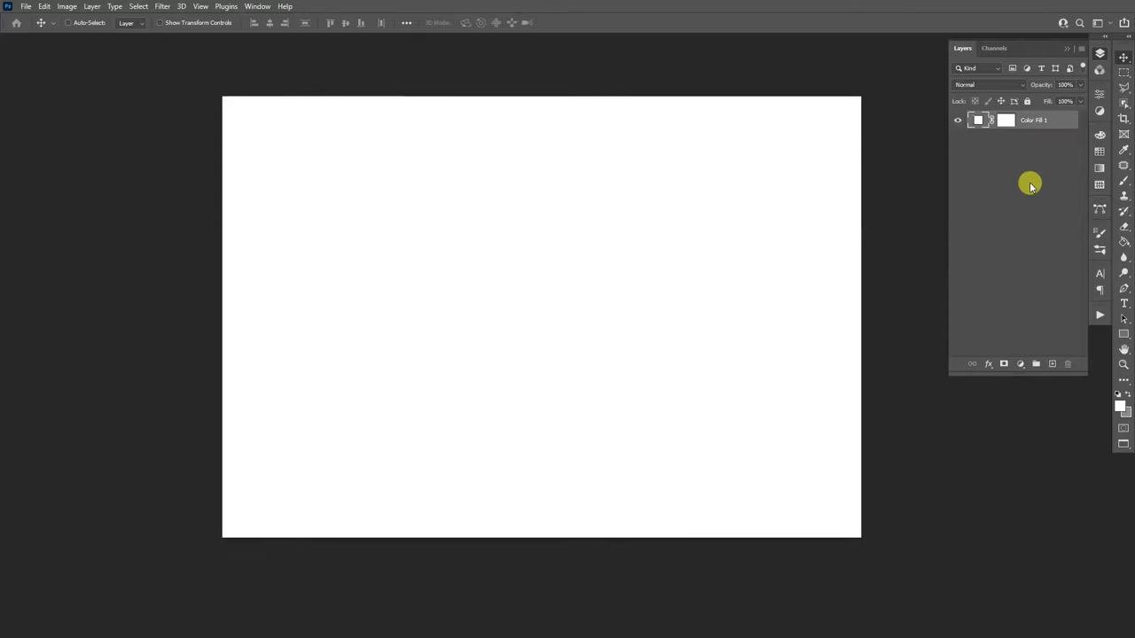
Add black PANTER text left of the canvas centre
key(F7)
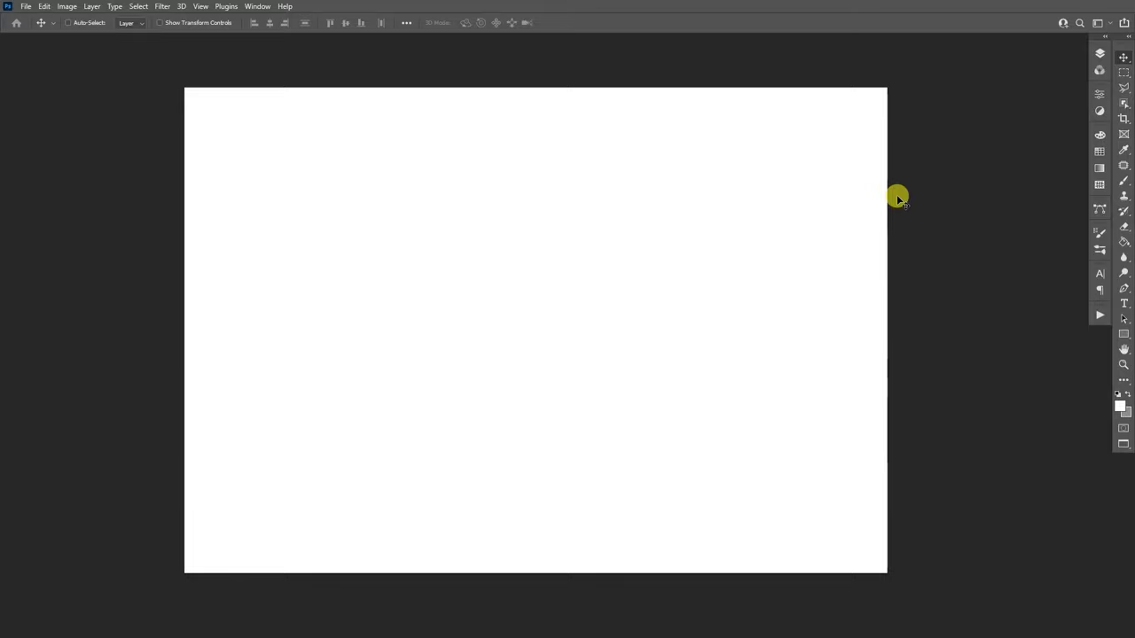
key(t)
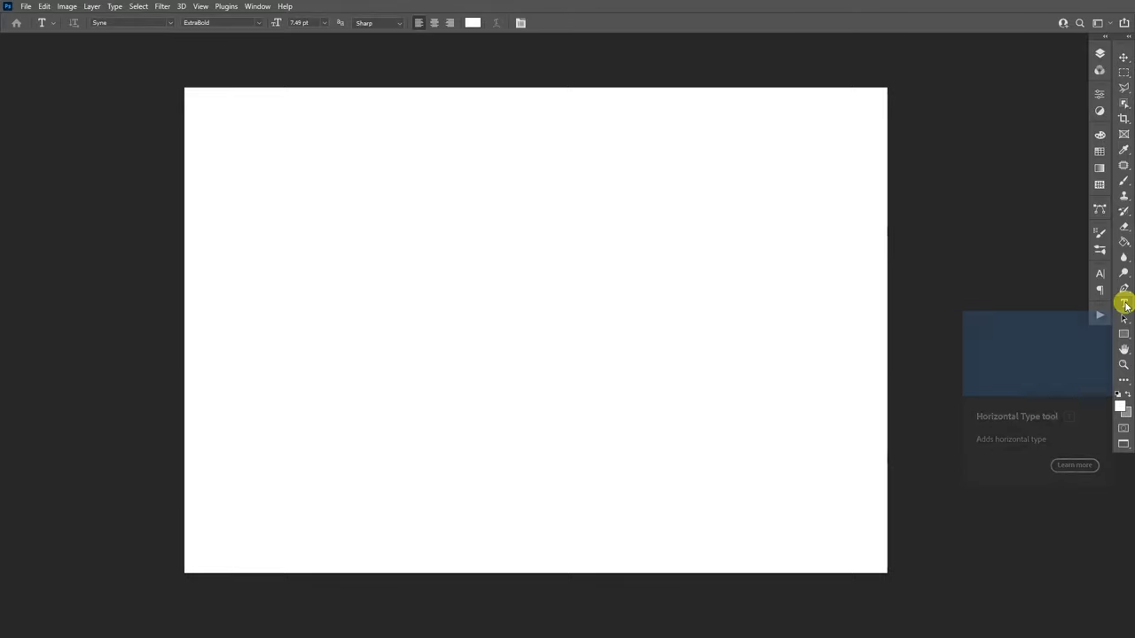
click(422, 299)
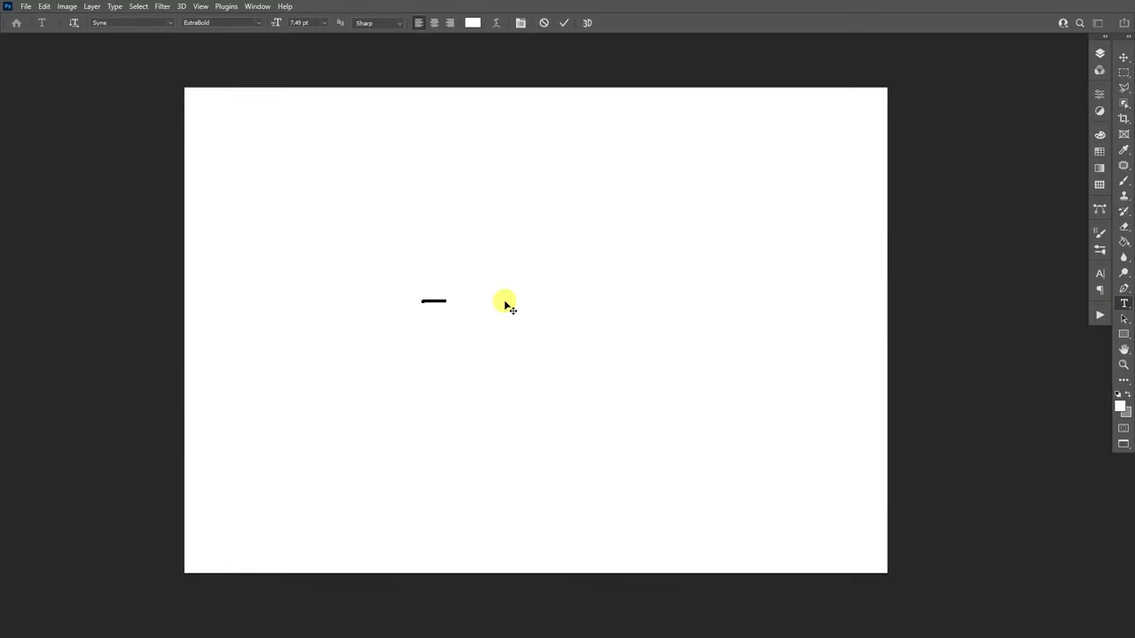
click(472, 22)
drag(526, 479, 416, 588)
click(714, 395)
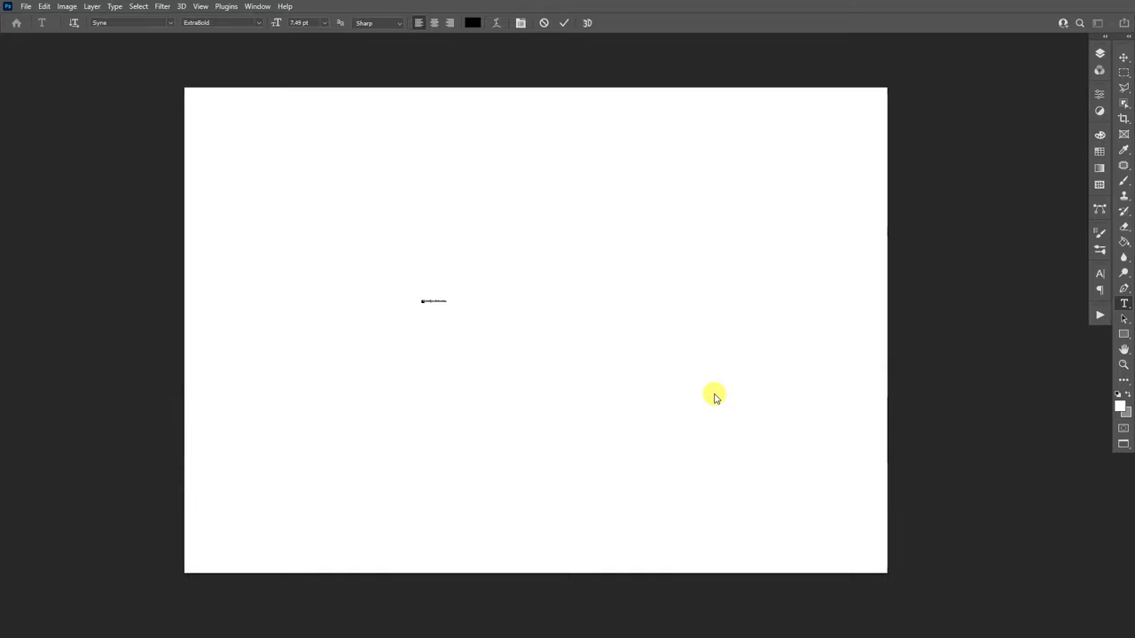
click(1123, 58)
Enlarge and shift the PANTER text with Free Transform, then delete it
key(ctrl+t)
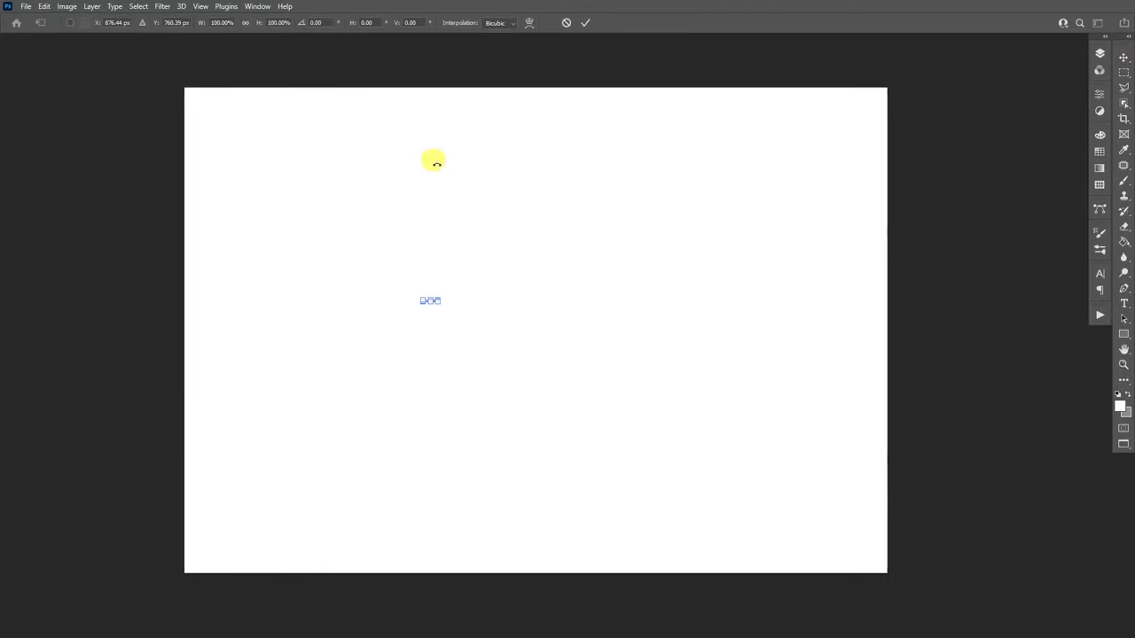
drag(439, 302, 588, 363)
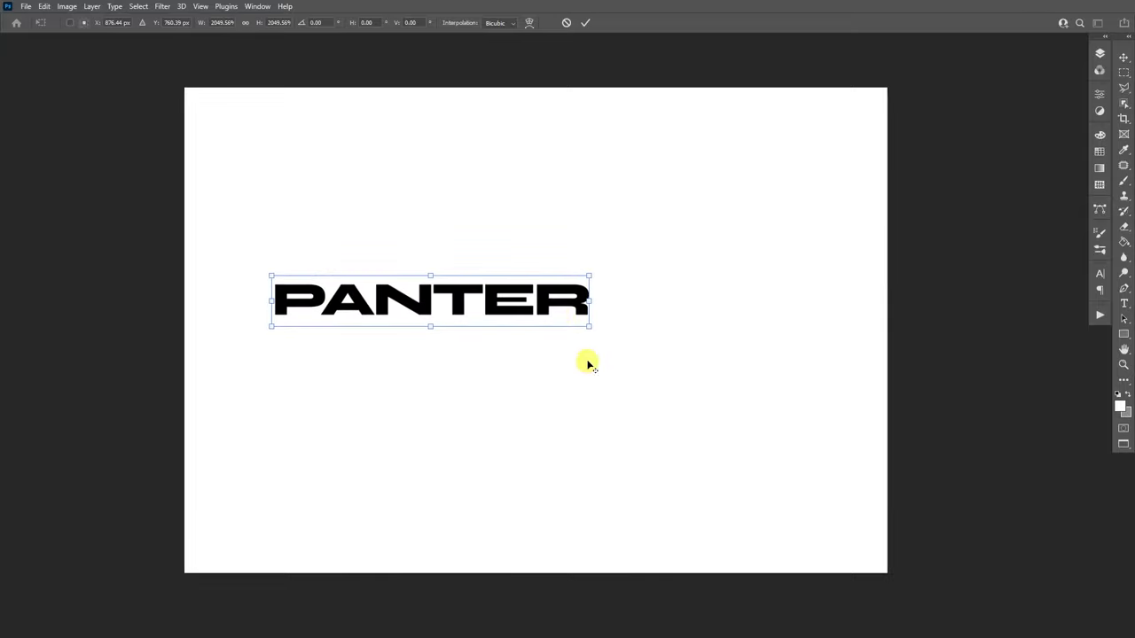
drag(562, 302, 592, 298)
key(Return)
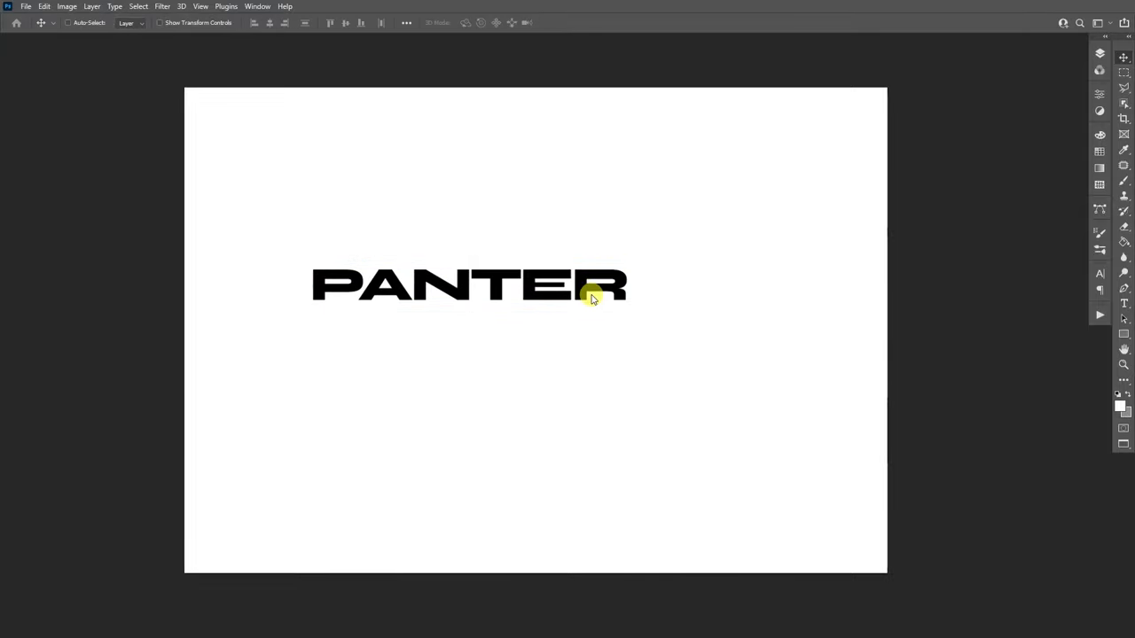
key(Delete)
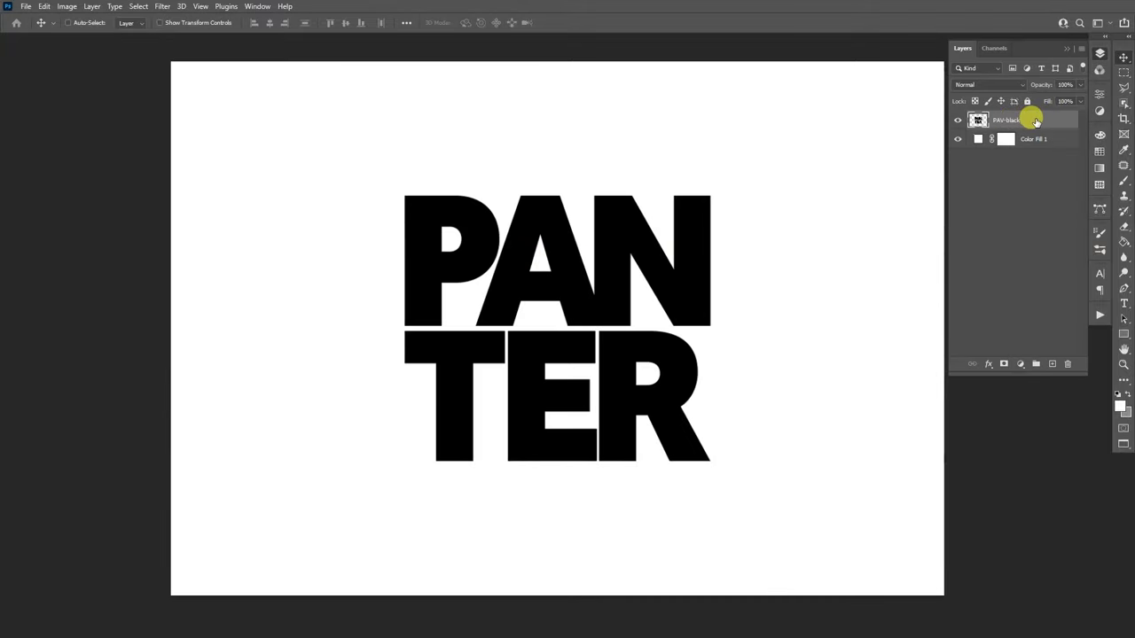
Convert the PANTER logo layer to a smart object
right_click(1033, 120)
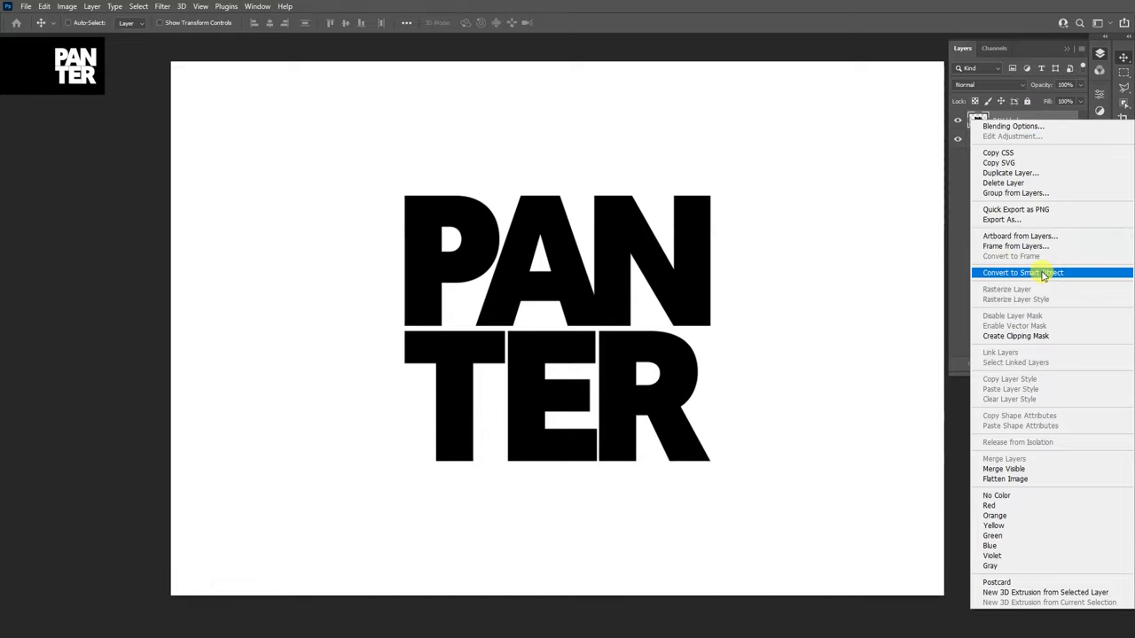
click(1043, 274)
click(1066, 47)
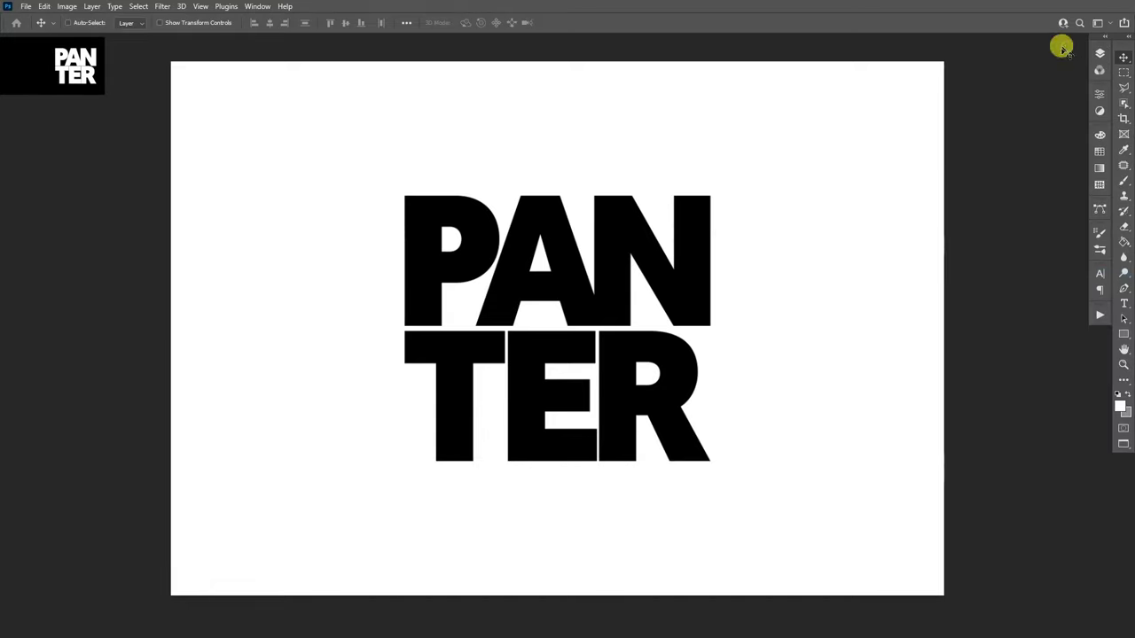
Choose the Displace filter from the Distort filters
click(166, 6)
mouse_move(204, 190)
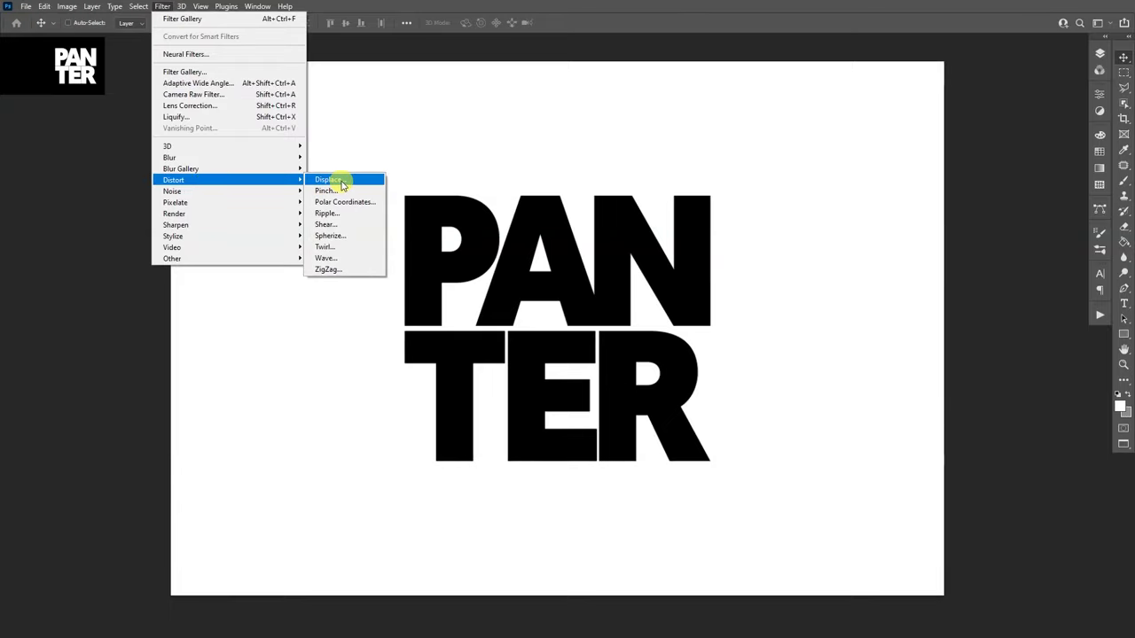
click(342, 184)
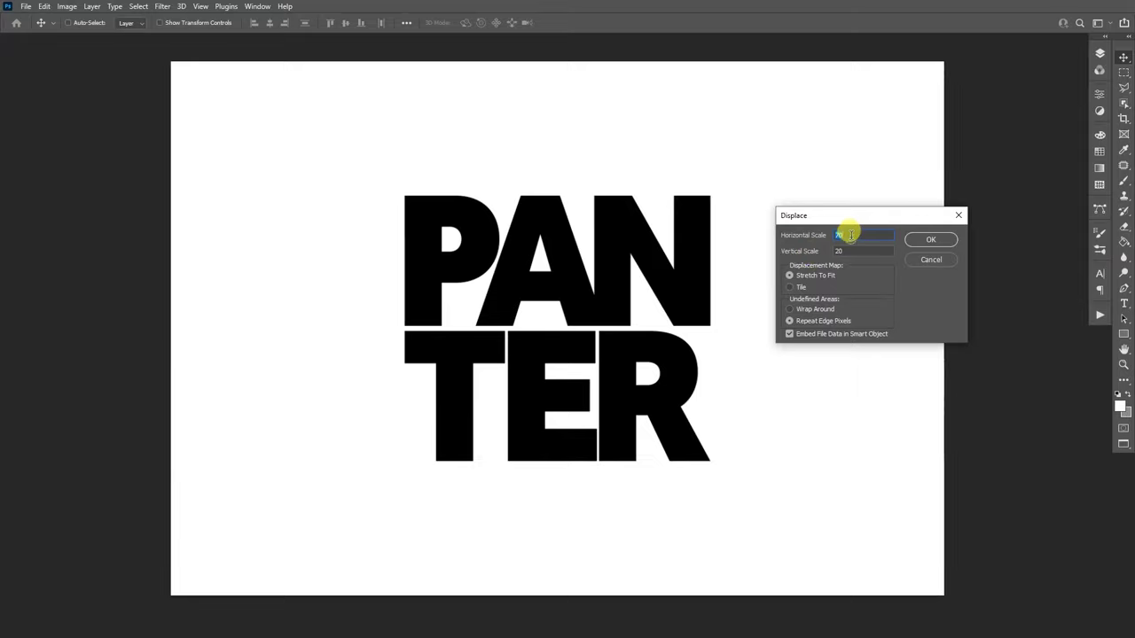
Set Displace to horizontal scale 200 and vertical scale 35 and confirm
drag(860, 234, 826, 234)
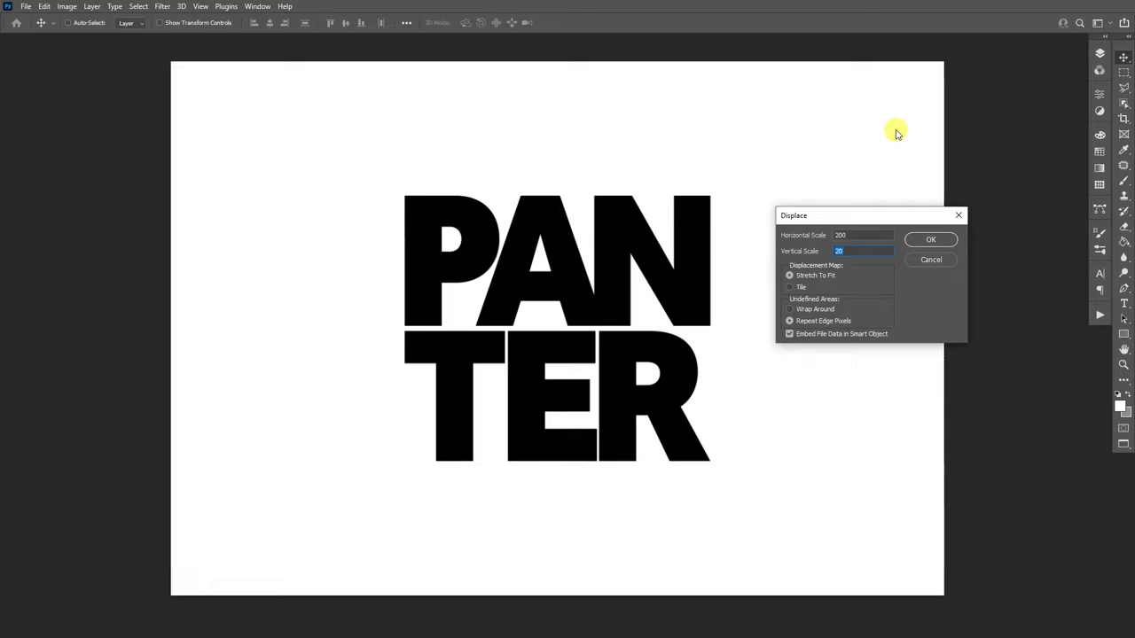
click(934, 242)
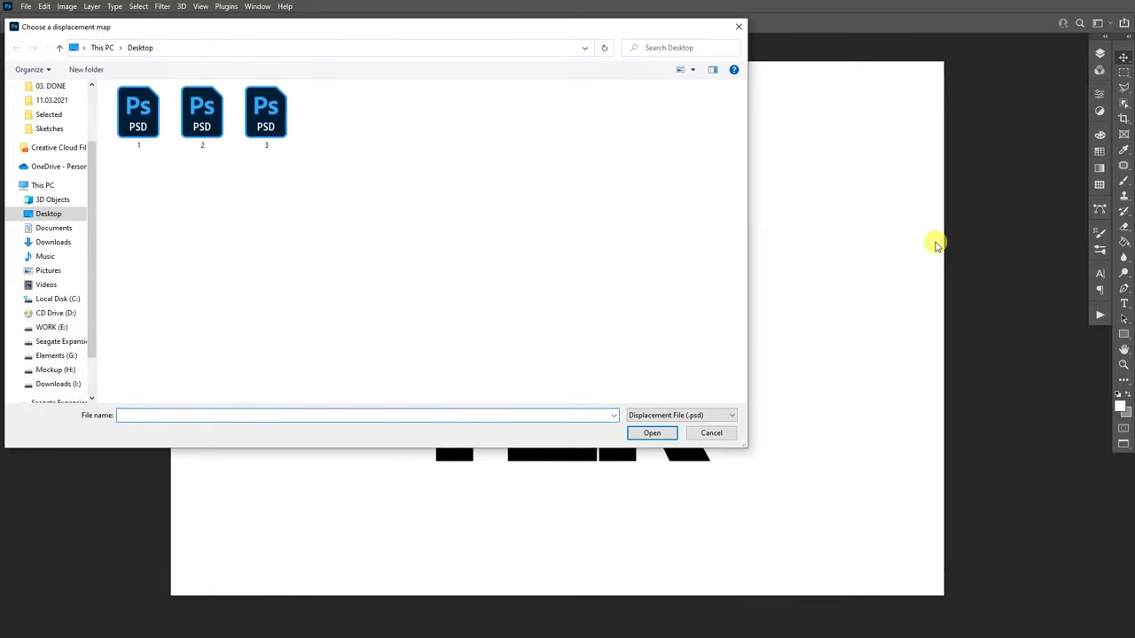
Choose the PSD named 3 as the displacement map for the PANTER layer
click(266, 115)
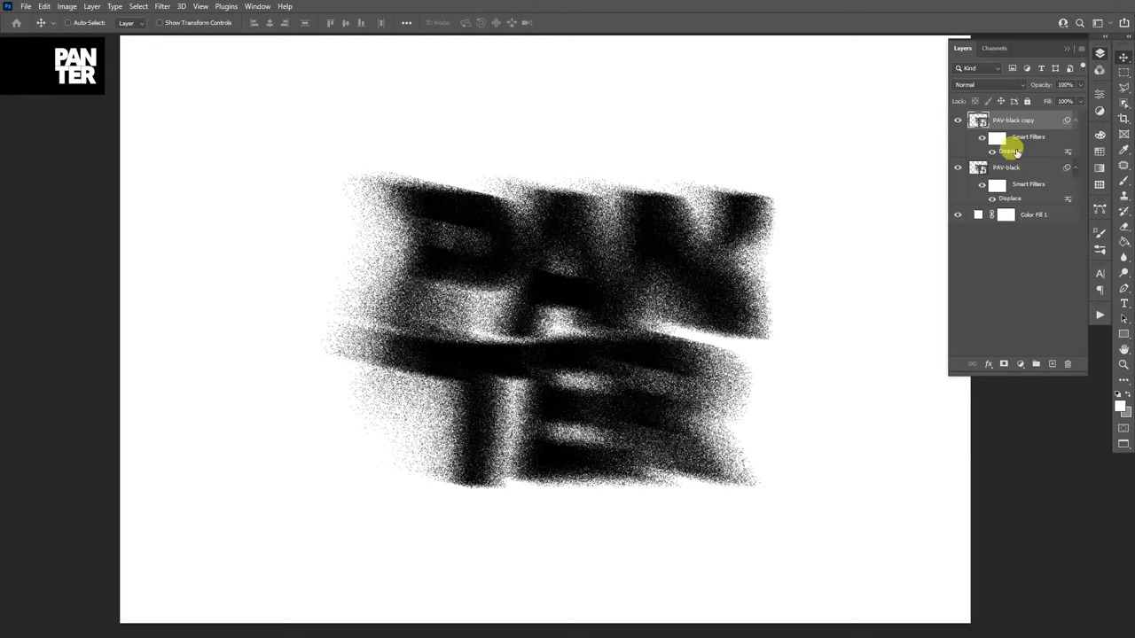
Reopen the copy layer's Displace filter and raise Horizontal Scale above 150
double_click(1015, 152)
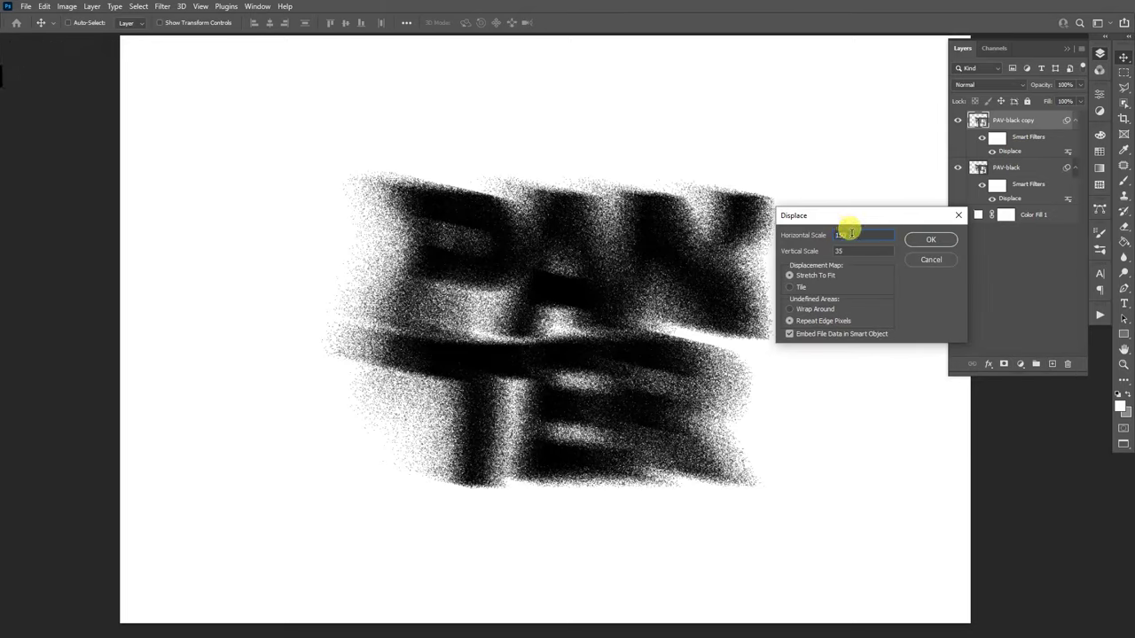
drag(828, 235, 845, 235)
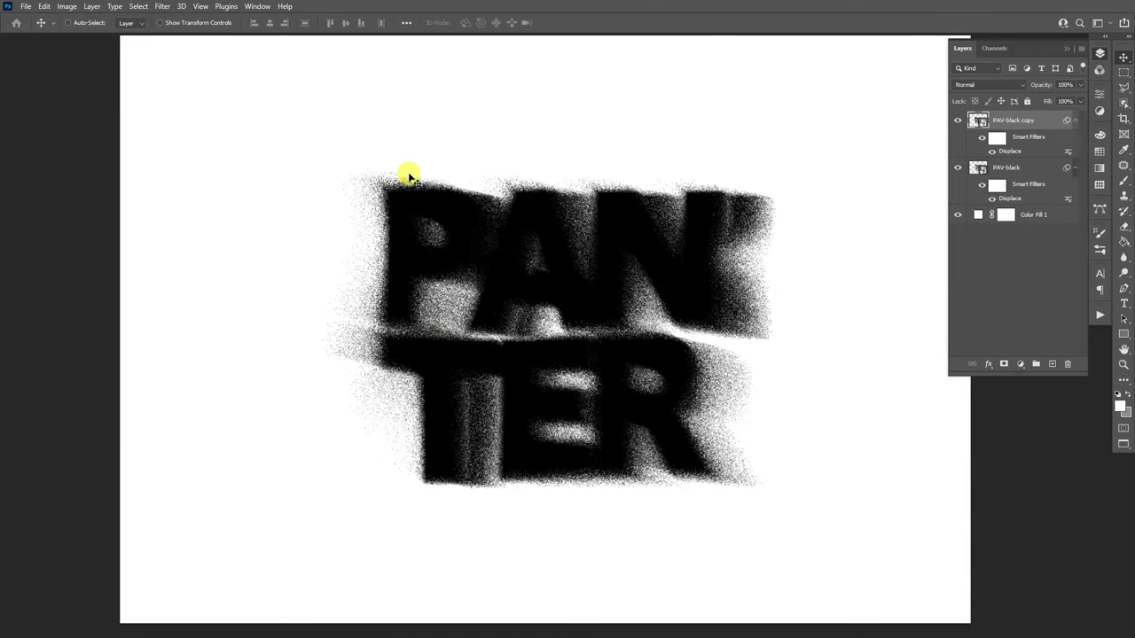
scroll(755, 264, down, 1)
scroll(621, 300, up, 2)
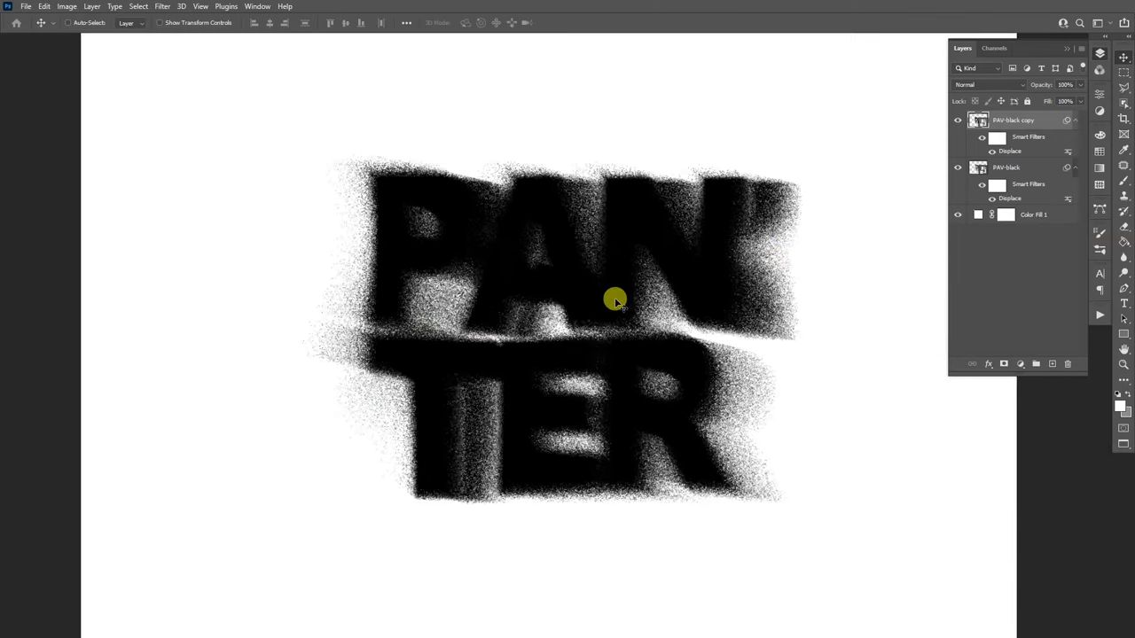
scroll(614, 300, down, 2)
scroll(614, 300, up, 2)
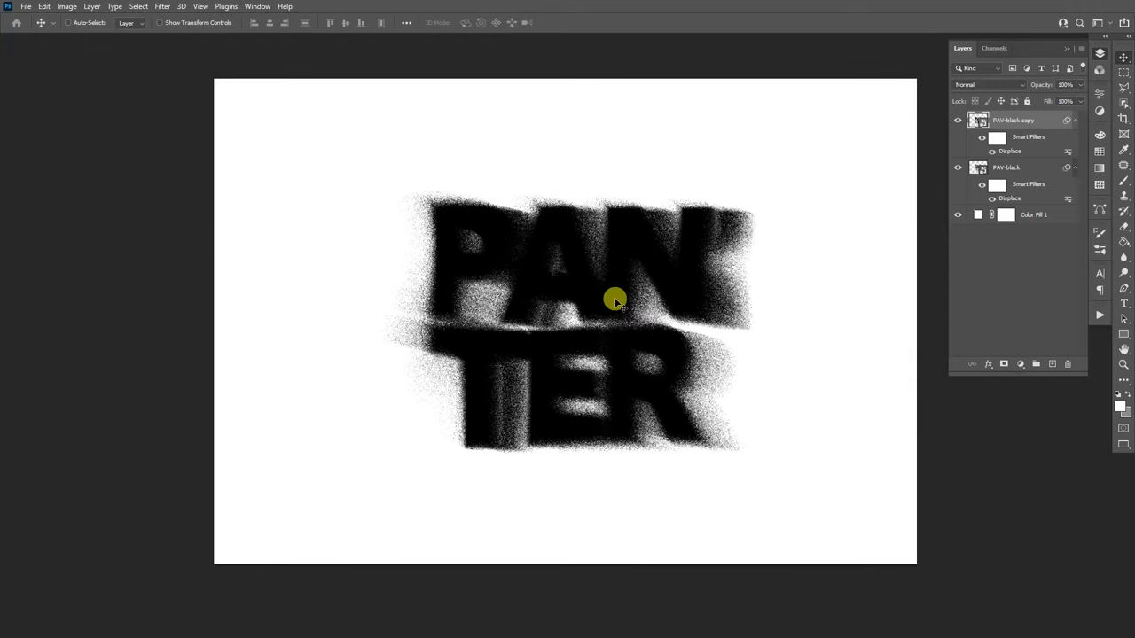
scroll(618, 297, up, 1)
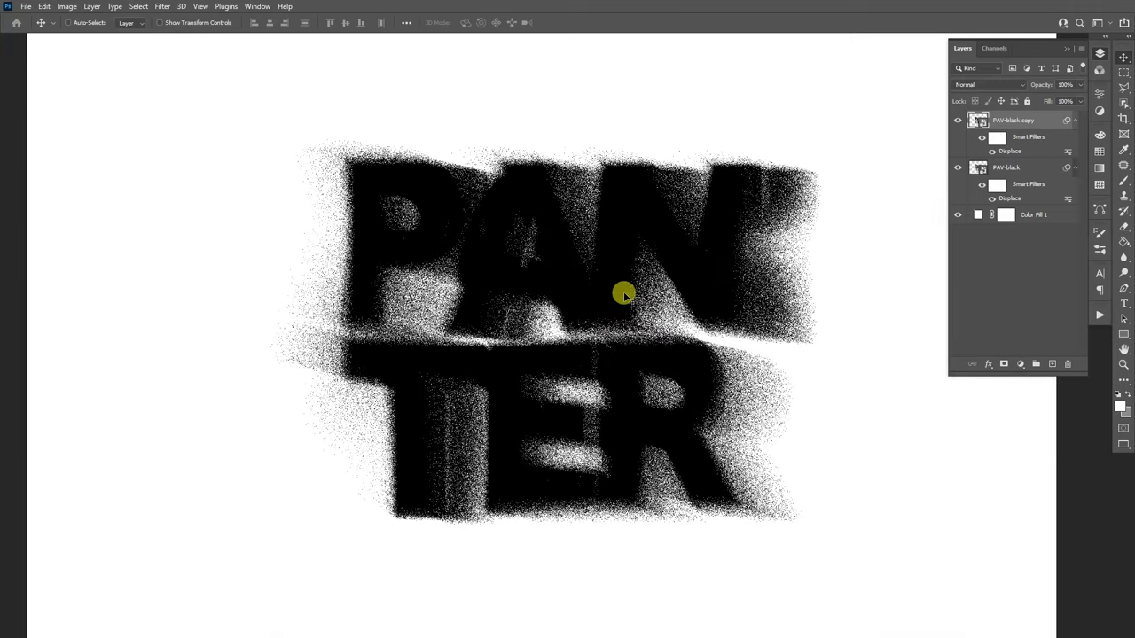
scroll(621, 294, up, 1)
scroll(624, 294, down, 2)
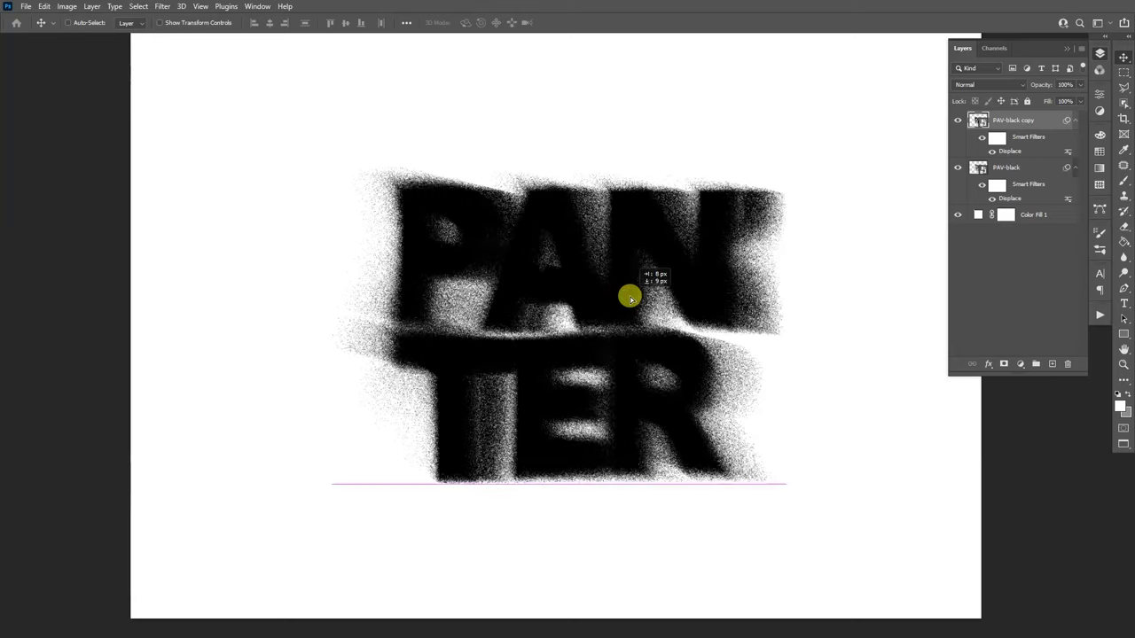
scroll(697, 361, down, 1)
scroll(697, 361, up, 1)
scroll(857, 431, down, 3)
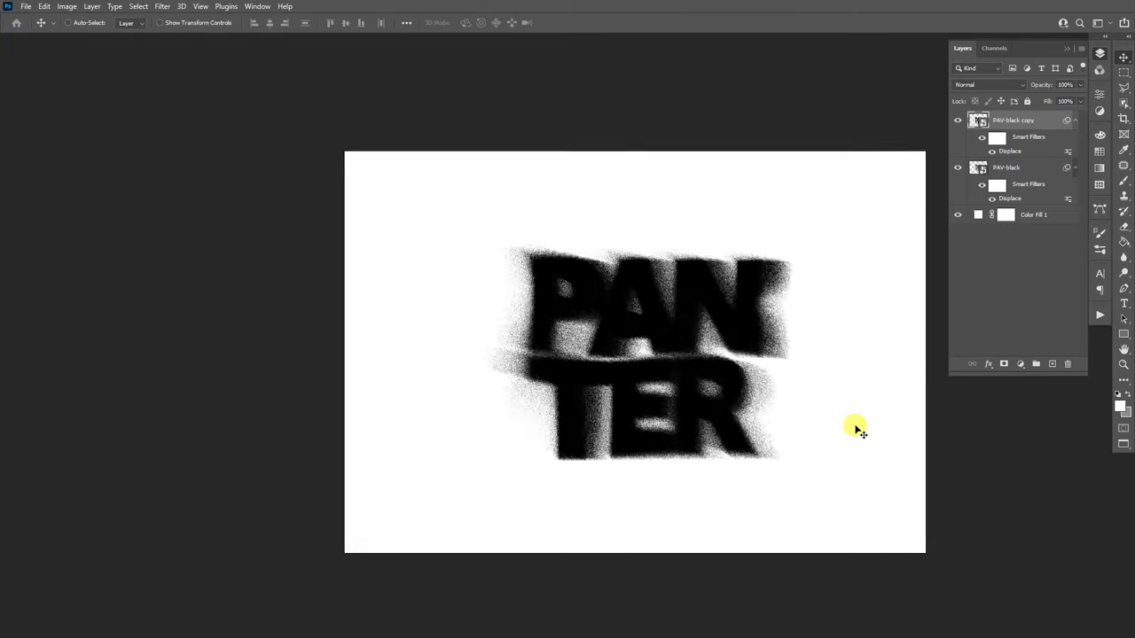
scroll(857, 431, up, 5)
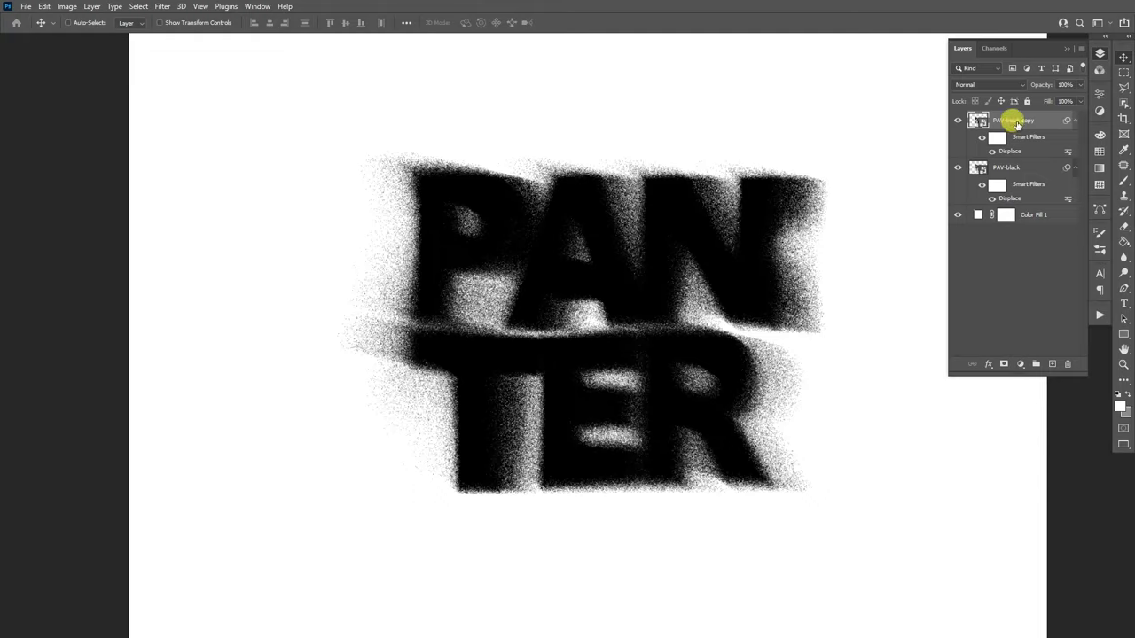
Add a layer mask to PAV-black copy and paint black with a large soft brush above the N
click(1003, 364)
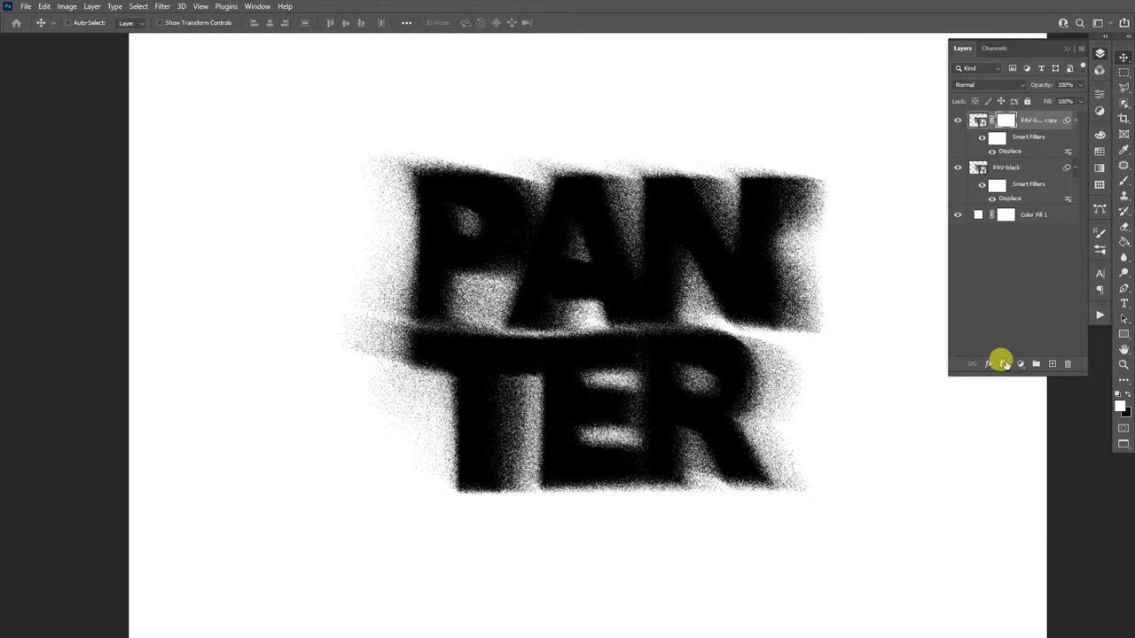
click(1125, 396)
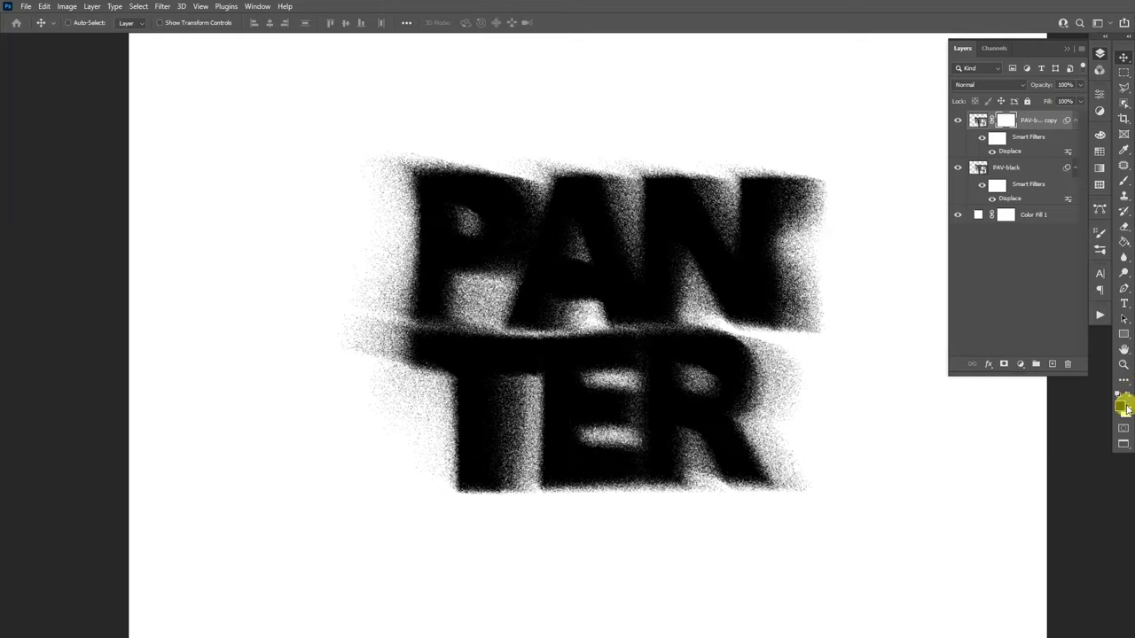
click(1124, 181)
mouse_move(663, 209)
mouse_down()
mouse_move(692, 220)
mouse_move(666, 210)
mouse_up()
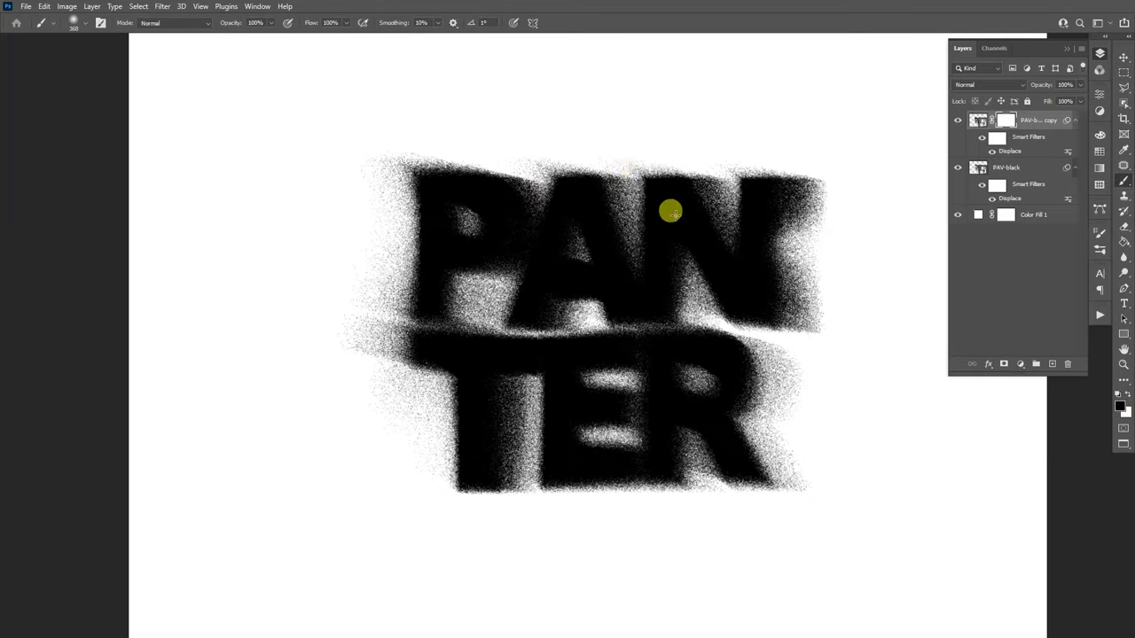
mouse_move(733, 172)
mouse_down()
mouse_move(817, 228)
mouse_move(759, 185)
mouse_move(719, 240)
mouse_up()
scroll(748, 249, down, 2)
scroll(747, 249, up, 2)
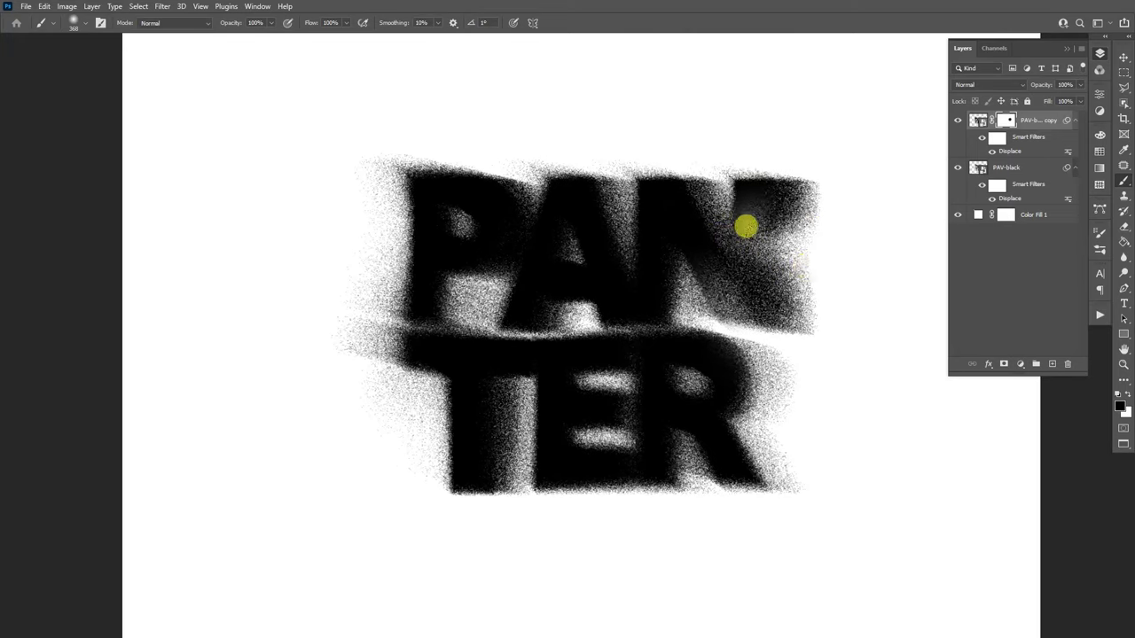
Shrink the brush to about 258 px and mask out more of the smear near the N
drag(803, 271, 781, 273)
drag(689, 246, 768, 142)
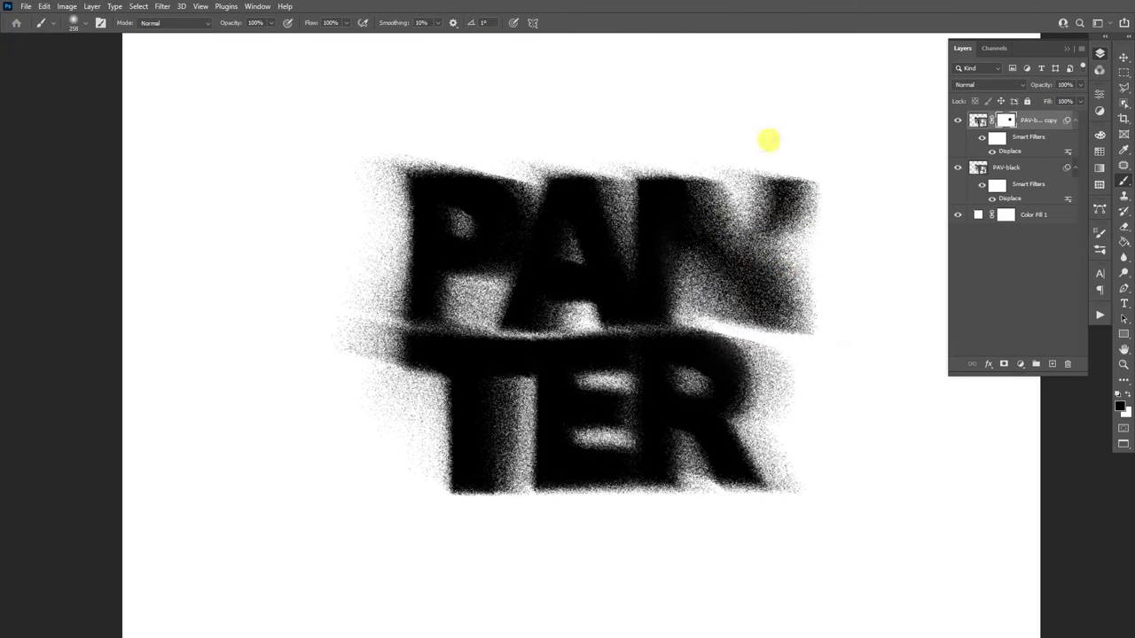
scroll(728, 421, down, 1)
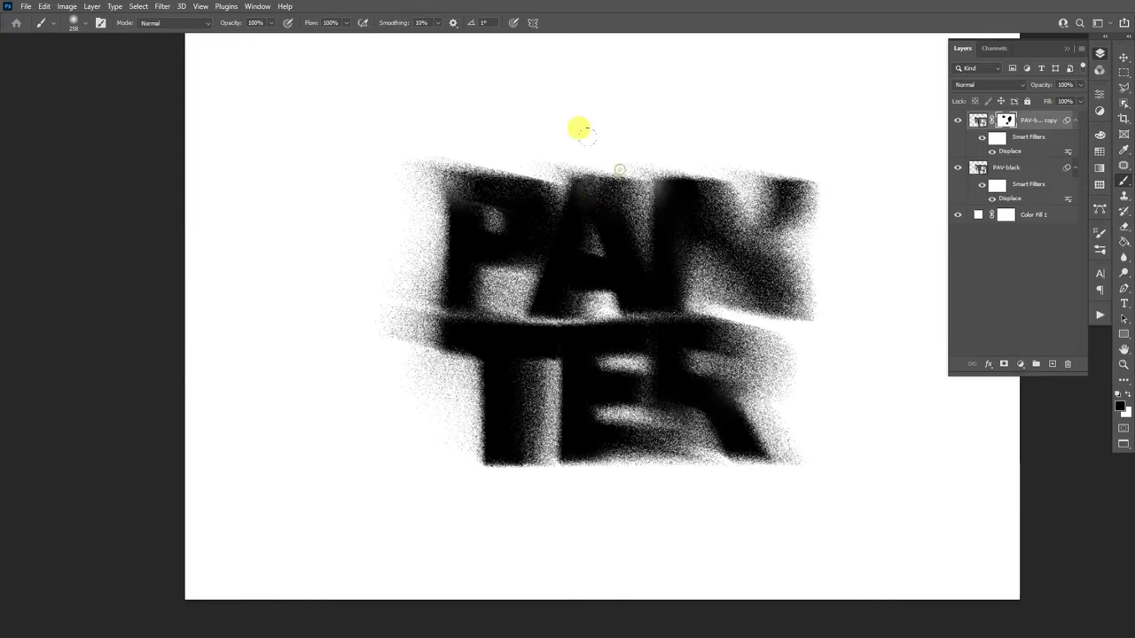
key(v)
scroll(805, 309, down, 1)
scroll(817, 403, up, 2)
Collapse the Layers panel so the grainy PANTER logo is fully visible
click(1067, 48)
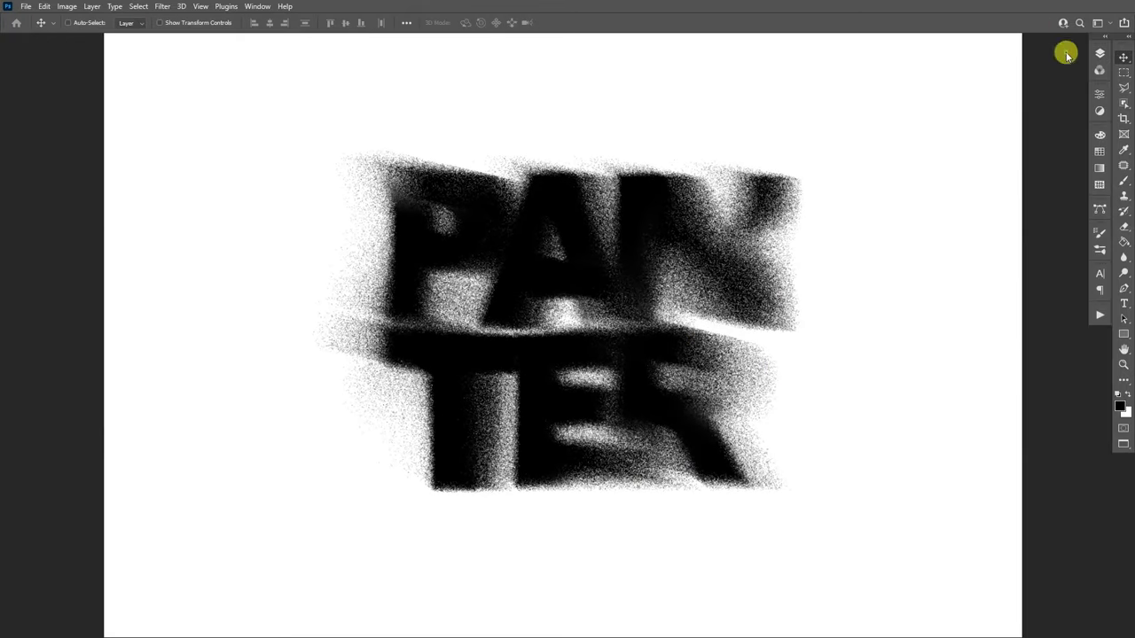